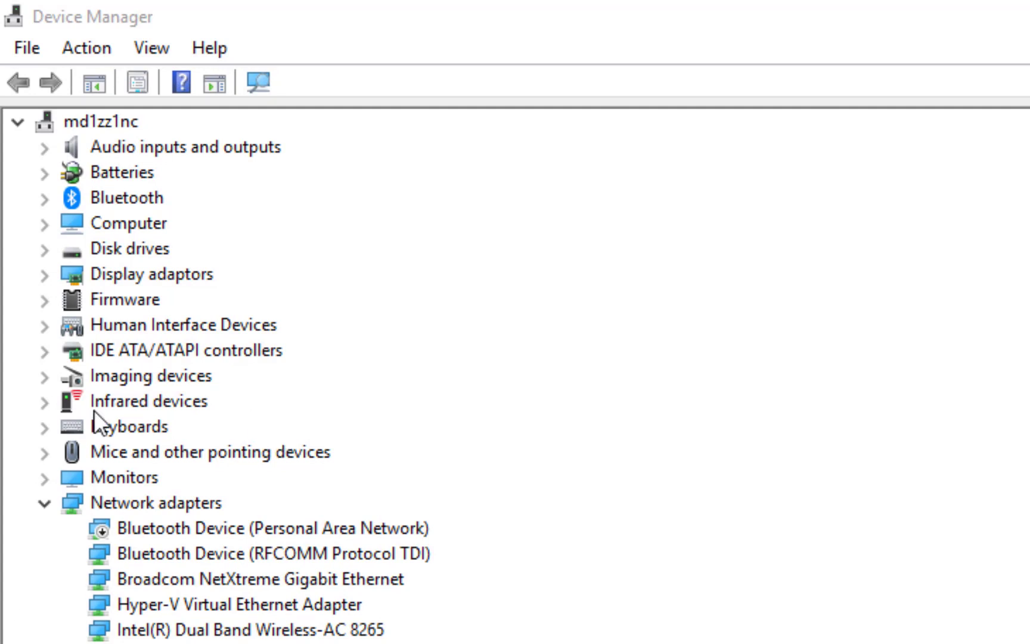
Close the Device Manager device list, leaving the MAG 8000 meter video on the desktop.
{"action": "left_click", "coordinate": [43, 402]}
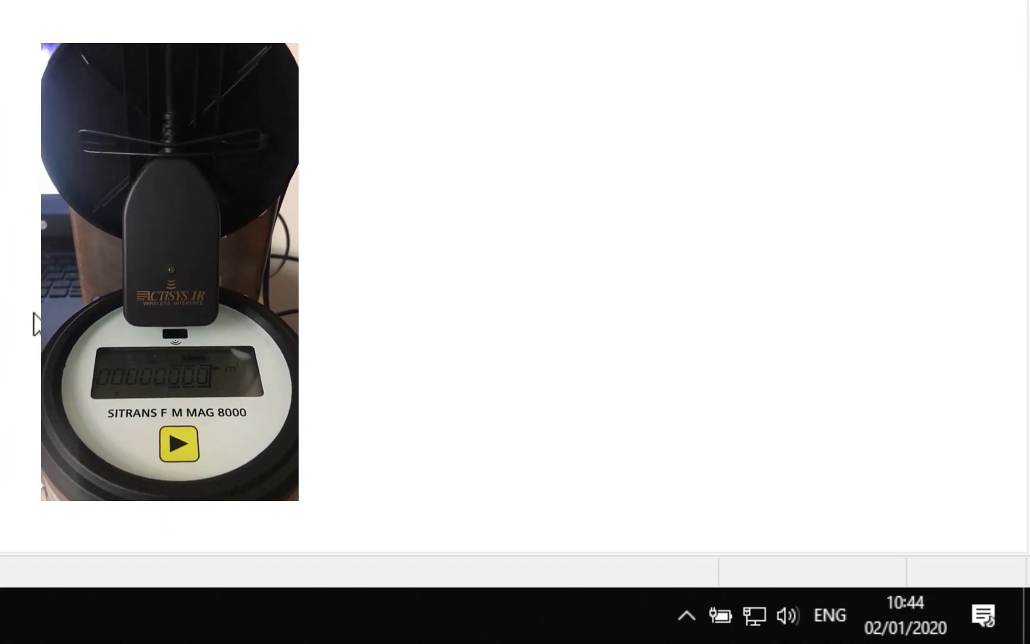
Check the hidden taskbar icons to confirm the MAG 8000 is within infrared range.
{"action": "left_click", "coordinate": [689, 620]}
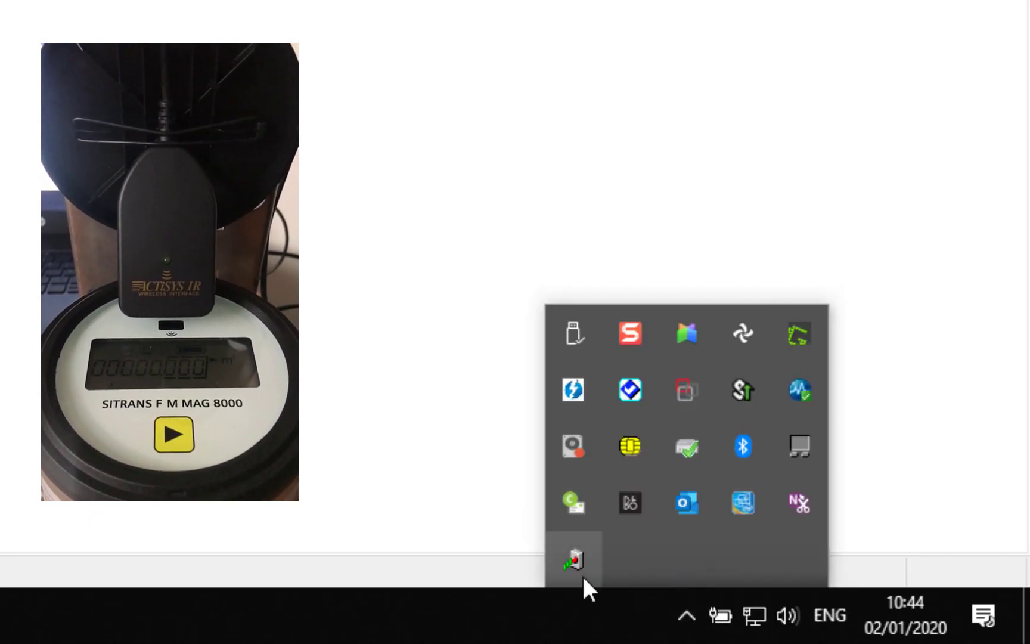
{"action": "mouse_move", "coordinate": [577, 570]}
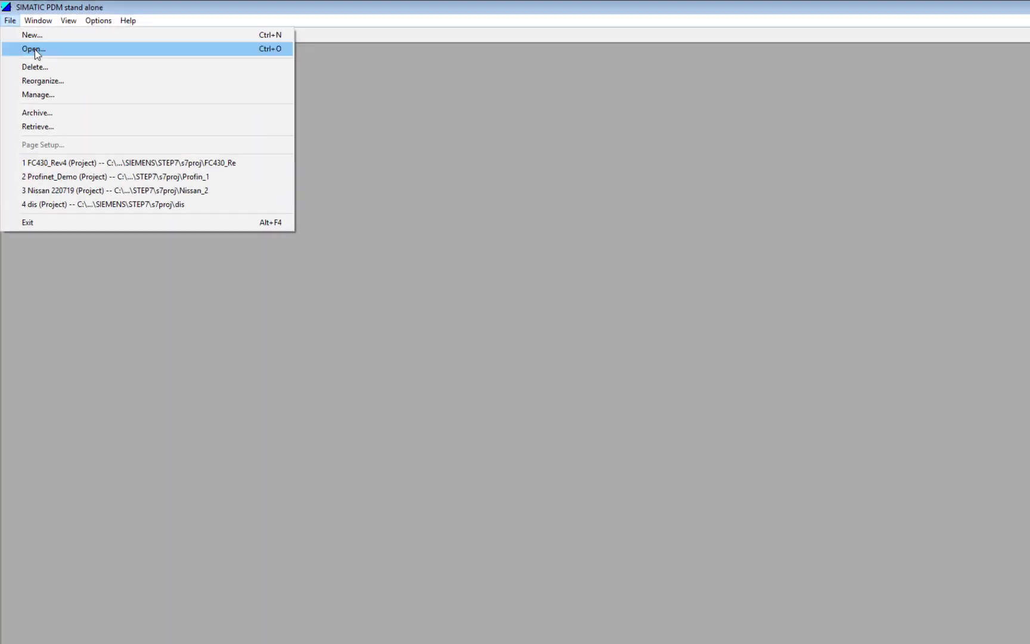
Create the 'Mag 8000 Master' project and select its networks folder.
{"action": "left_click", "coordinate": [32, 34]}
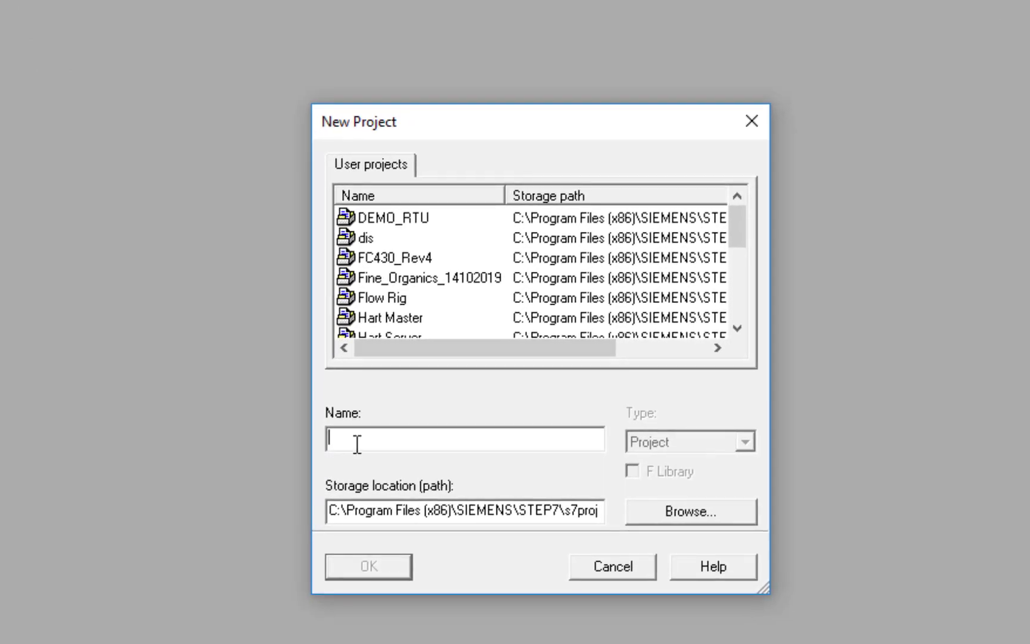
{"action": "type", "text": "Mag 8000 Master"}
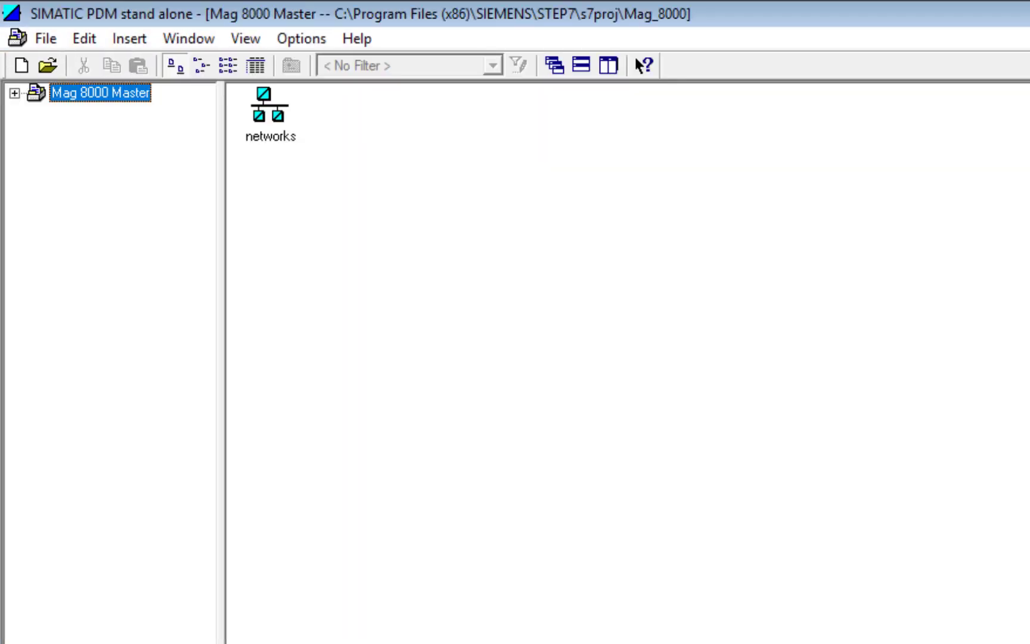
{"action": "left_click", "coordinate": [14, 93]}
{"action": "left_click", "coordinate": [81, 113]}
Insert a communication network of type MODBUS network under networks.
{"action": "right_click", "coordinate": [498, 195]}
{"action": "mouse_move", "coordinate": [624, 362]}
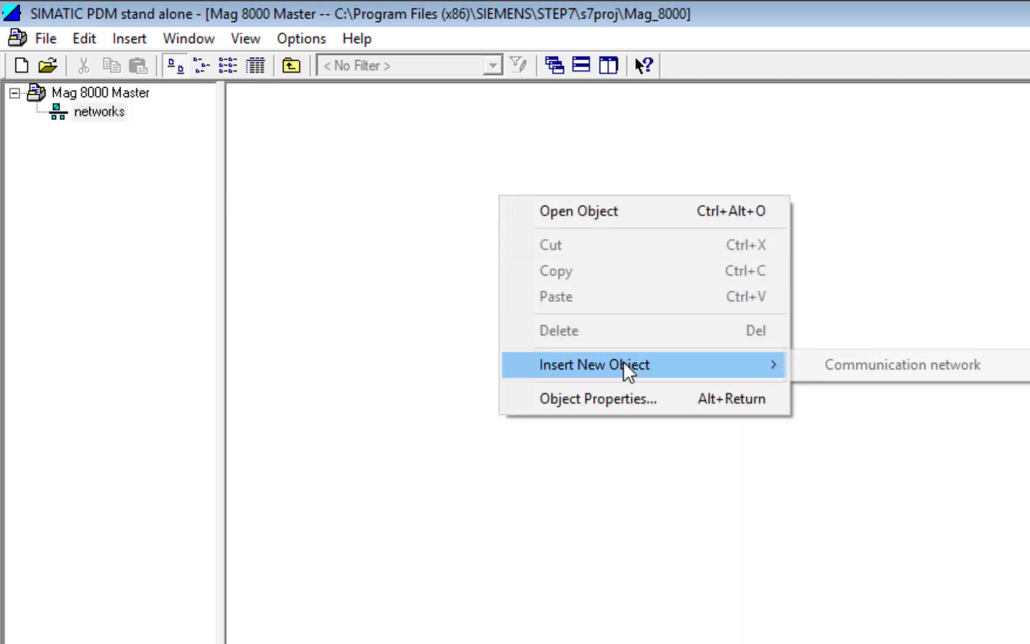
{"action": "left_click", "coordinate": [890, 371]}
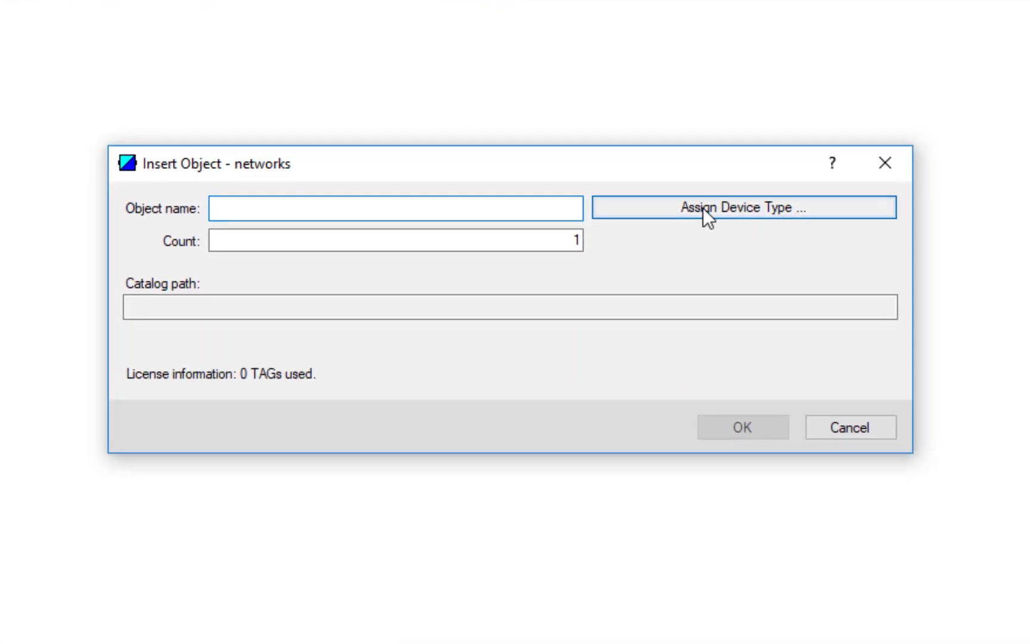
{"action": "left_click", "coordinate": [812, 275]}
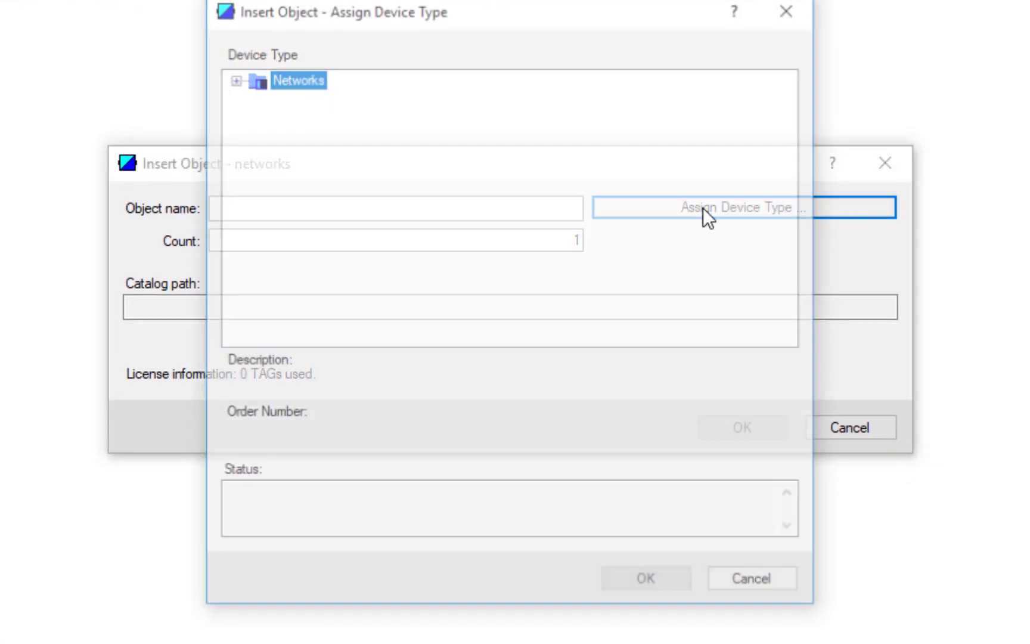
{"action": "left_click", "coordinate": [233, 77]}
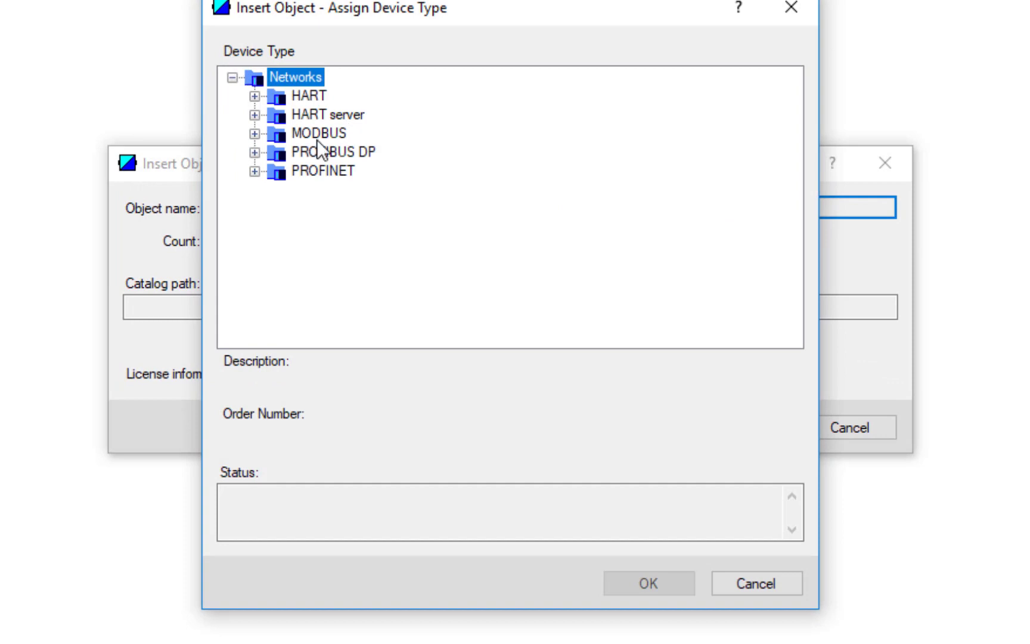
{"action": "left_click", "coordinate": [255, 133]}
{"action": "left_click", "coordinate": [351, 174]}
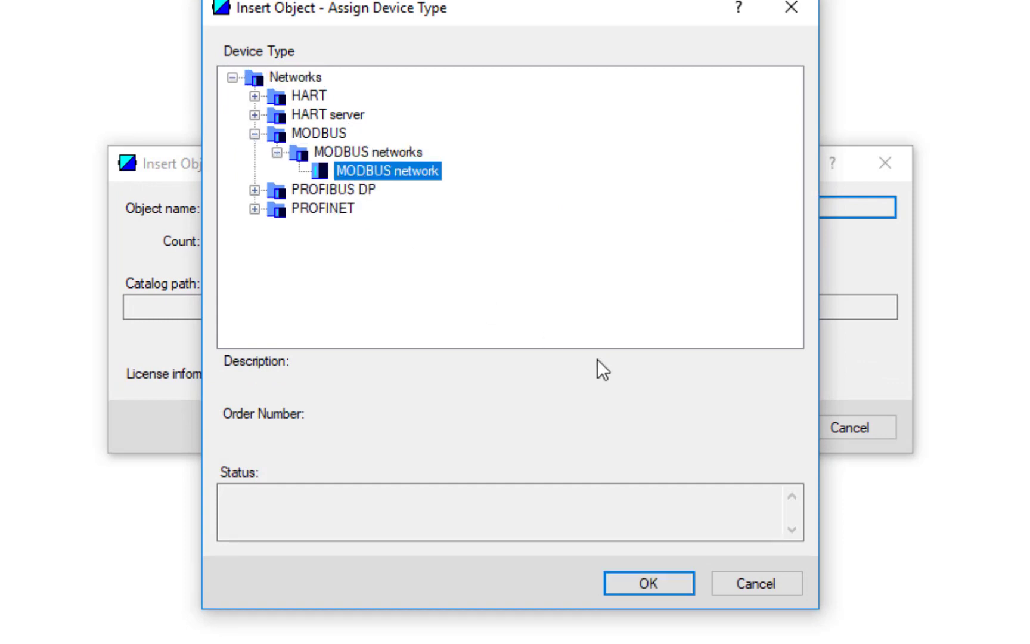
{"action": "left_click", "coordinate": [631, 573]}
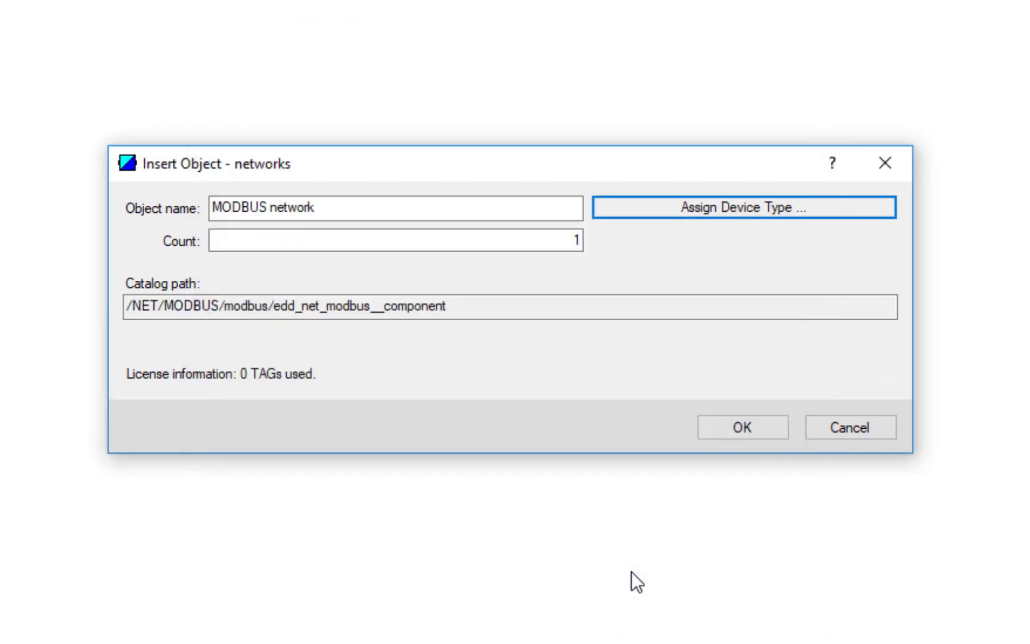
{"action": "left_click", "coordinate": [711, 436]}
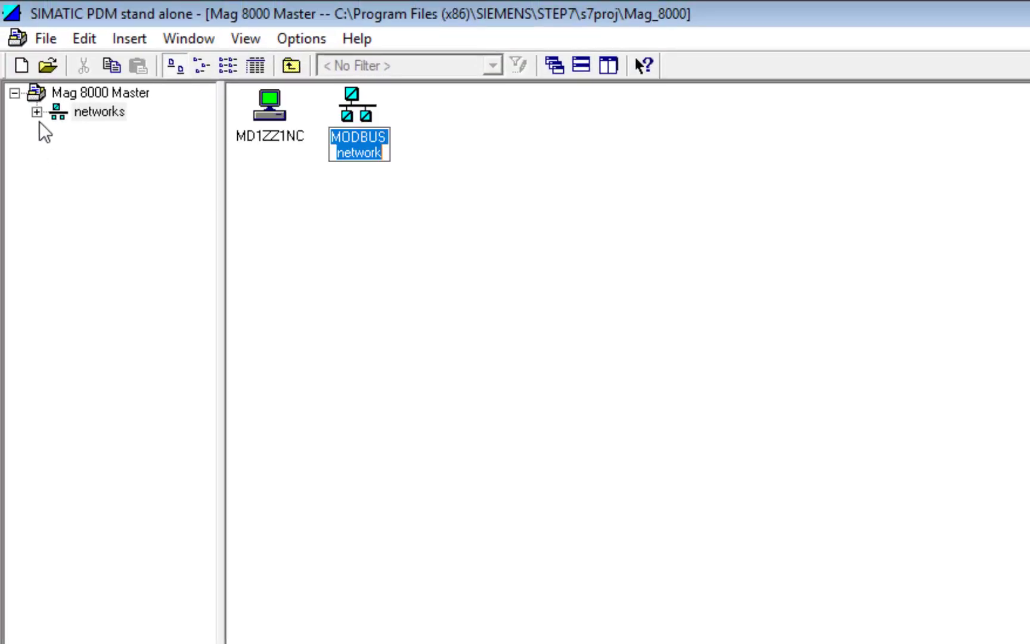
{"action": "left_click", "coordinate": [36, 111]}
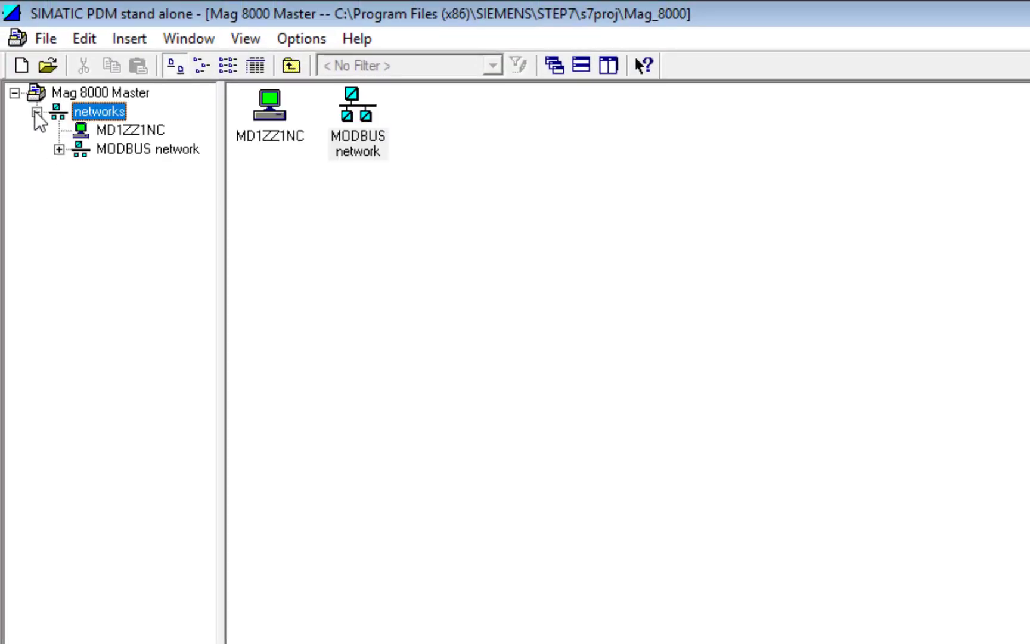
{"action": "left_click", "coordinate": [156, 150]}
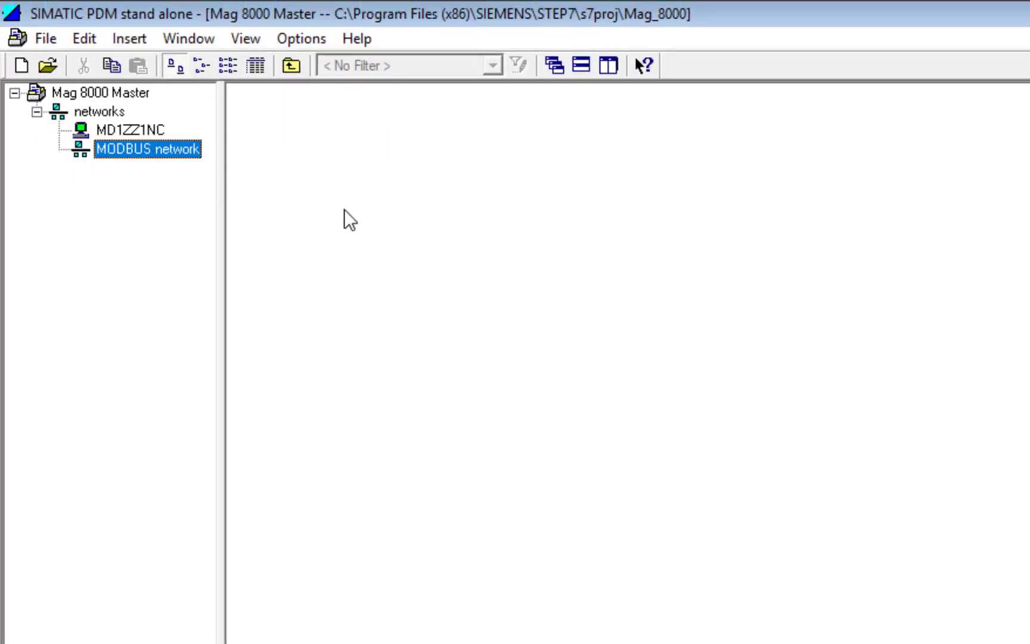
Set the MODBUS network's communication type to IrDA in its Object Properties.
{"action": "right_click", "coordinate": [115, 145]}
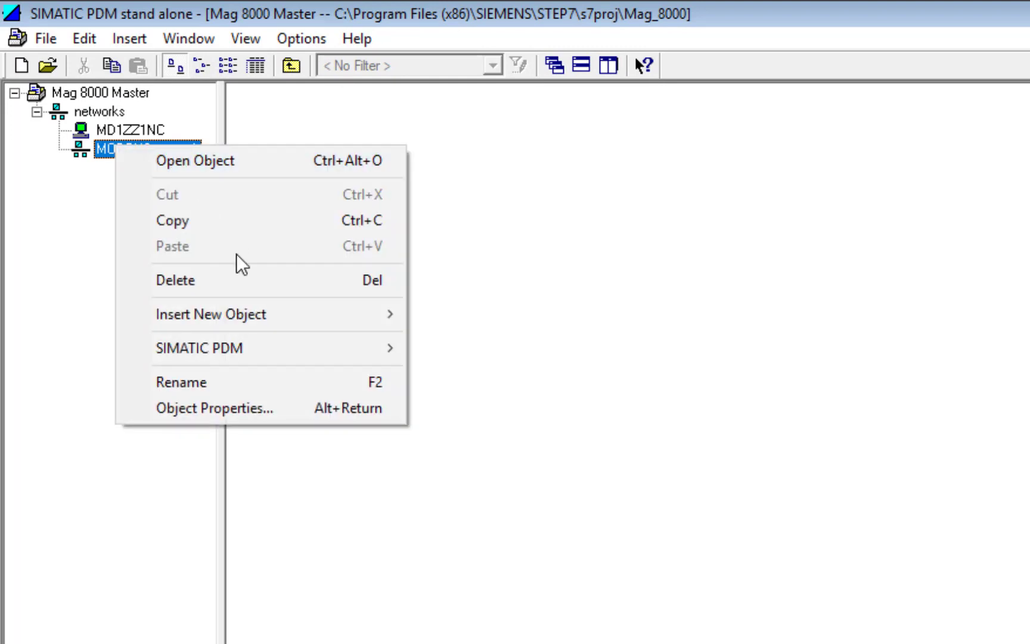
{"action": "left_click", "coordinate": [273, 408]}
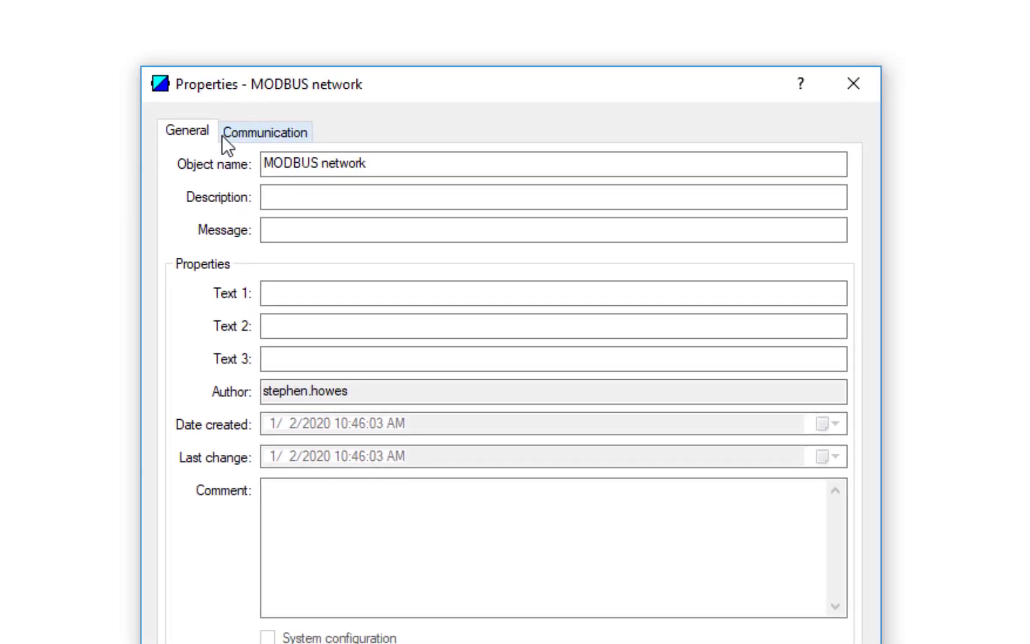
{"action": "left_click", "coordinate": [223, 135]}
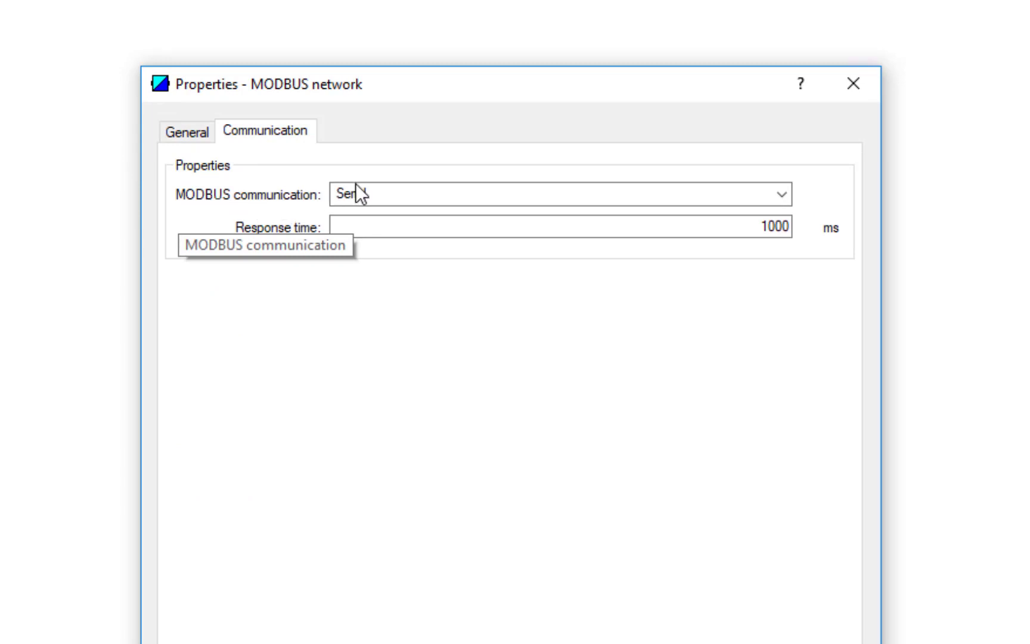
{"action": "left_click", "coordinate": [782, 196]}
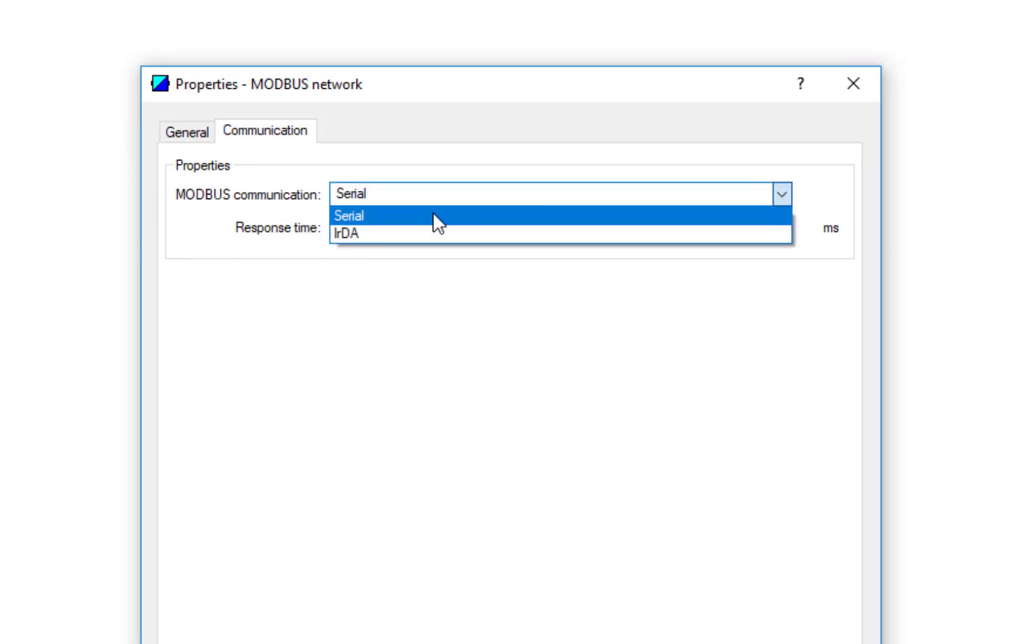
{"action": "left_click", "coordinate": [351, 234]}
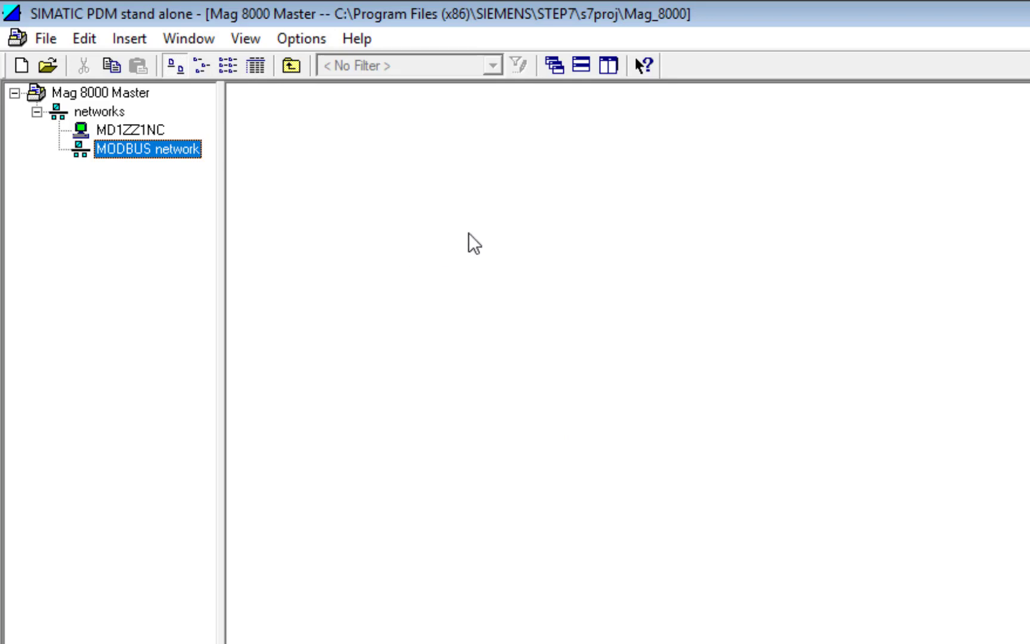
Insert a new device object into the MODBUS network.
{"action": "right_click", "coordinate": [376, 230]}
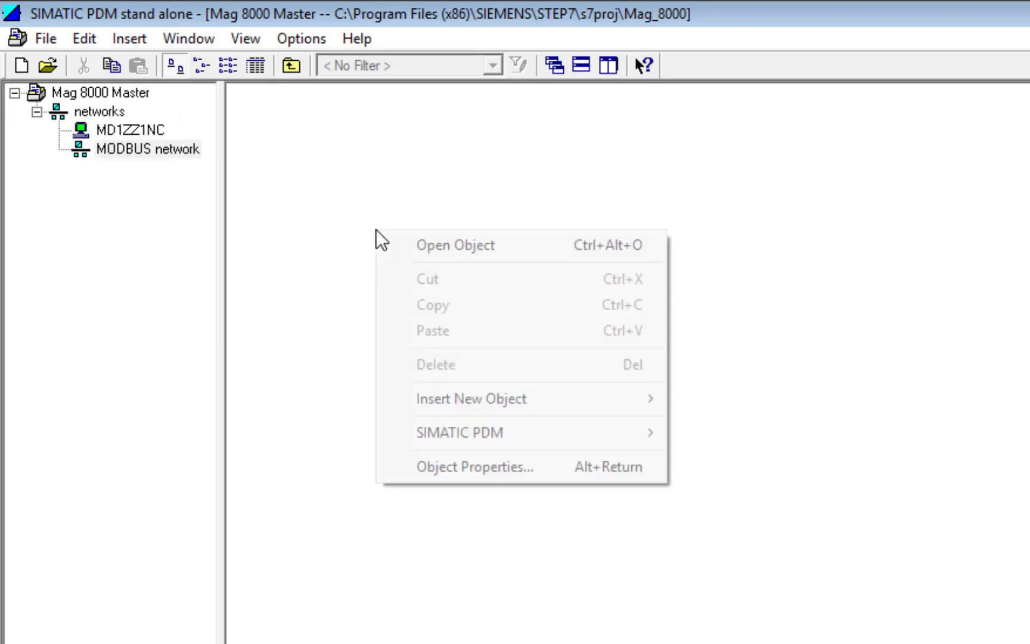
{"action": "mouse_move", "coordinate": [534, 387]}
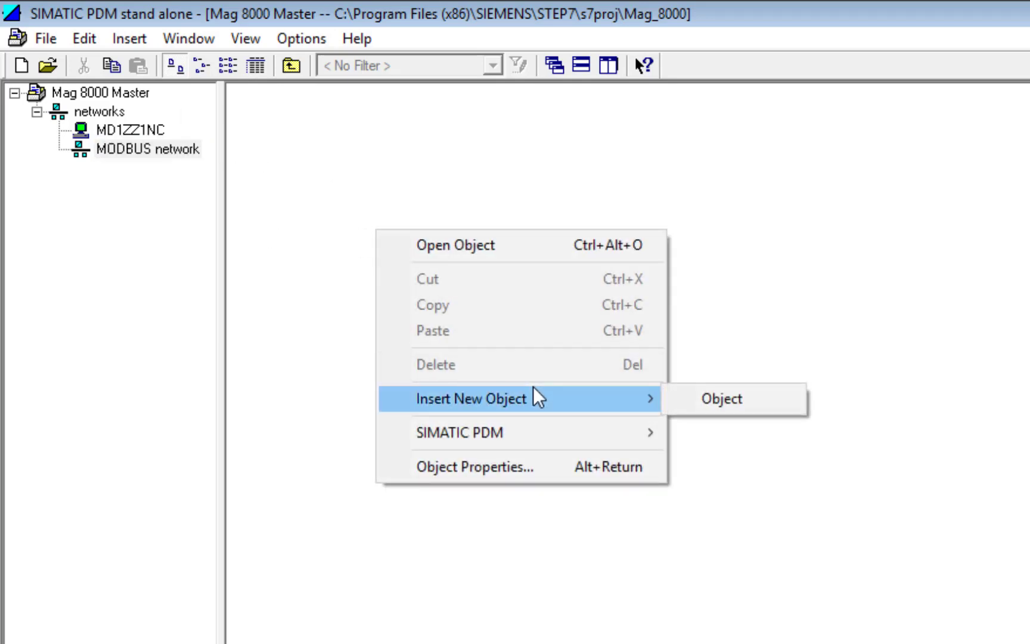
{"action": "left_click", "coordinate": [706, 398]}
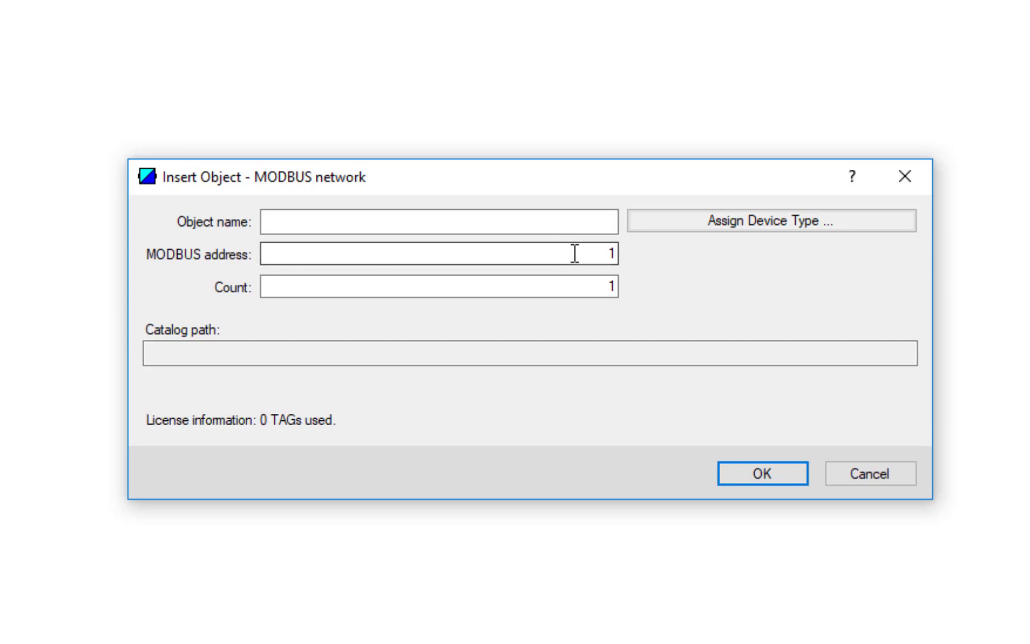
{"action": "left_click", "coordinate": [691, 222]}
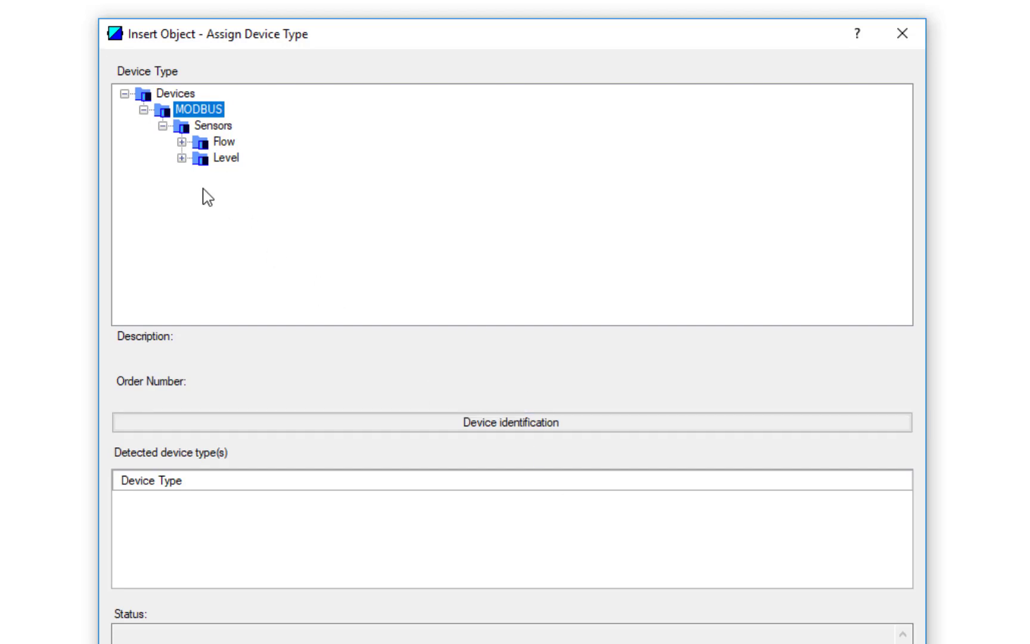
Assign it the MAG 8000 Basic type under Flow > Electromagnetic > Siemens AG.
{"action": "left_click", "coordinate": [181, 142]}
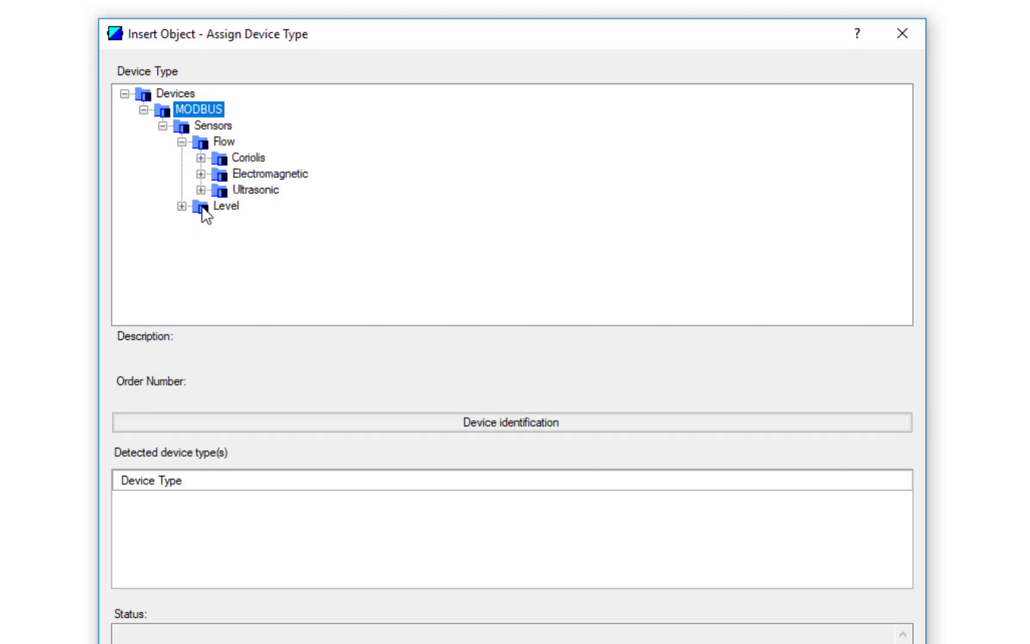
{"action": "left_click", "coordinate": [201, 174]}
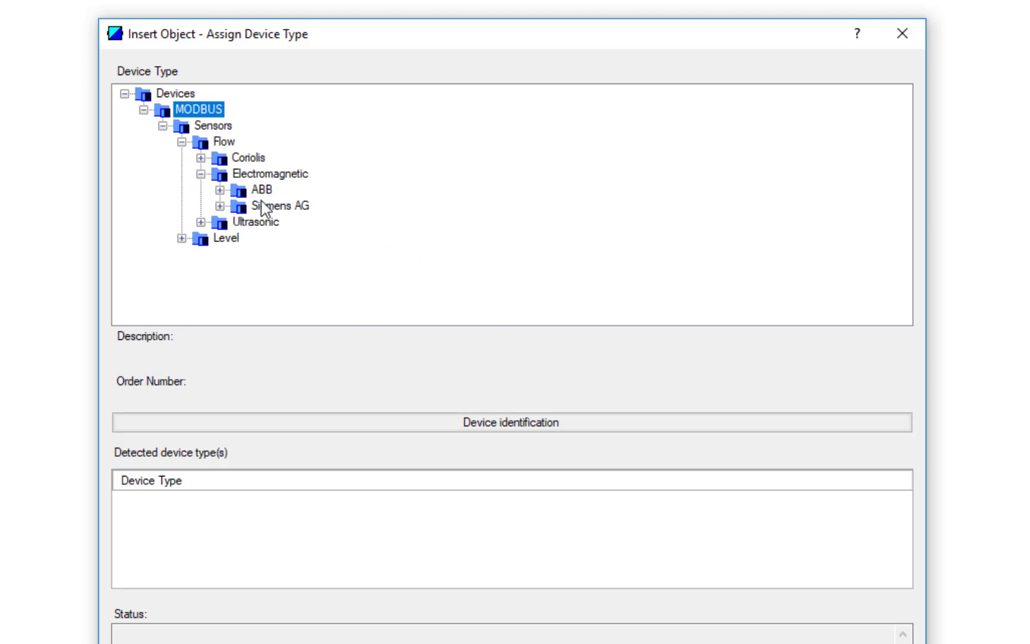
{"action": "left_click", "coordinate": [220, 207]}
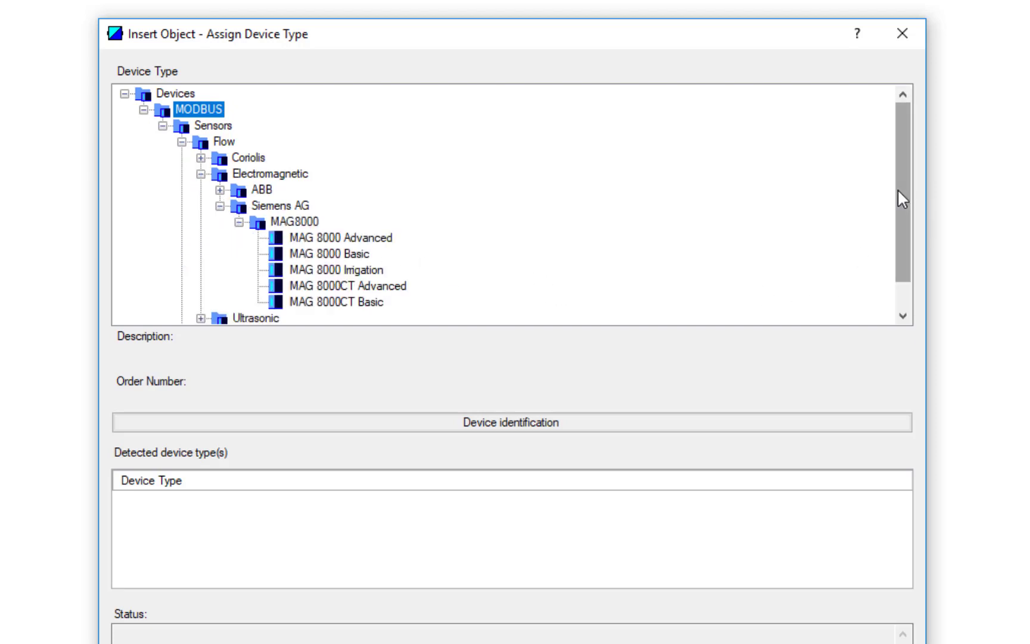
{"action": "left_click_drag", "start_coordinate": [897, 188], "coordinate": [908, 214]}
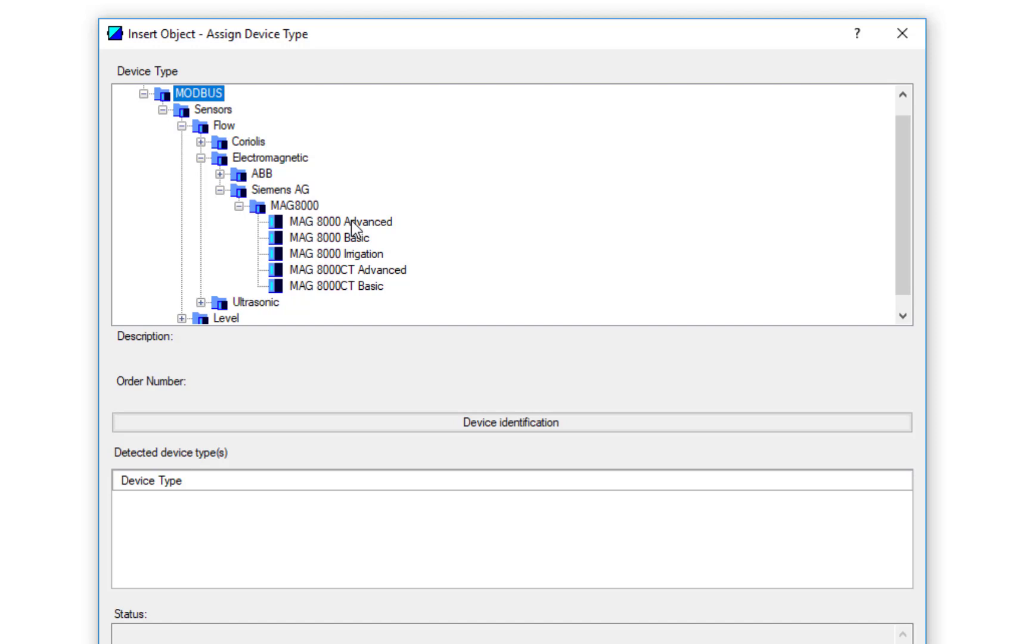
{"action": "left_click", "coordinate": [353, 224]}
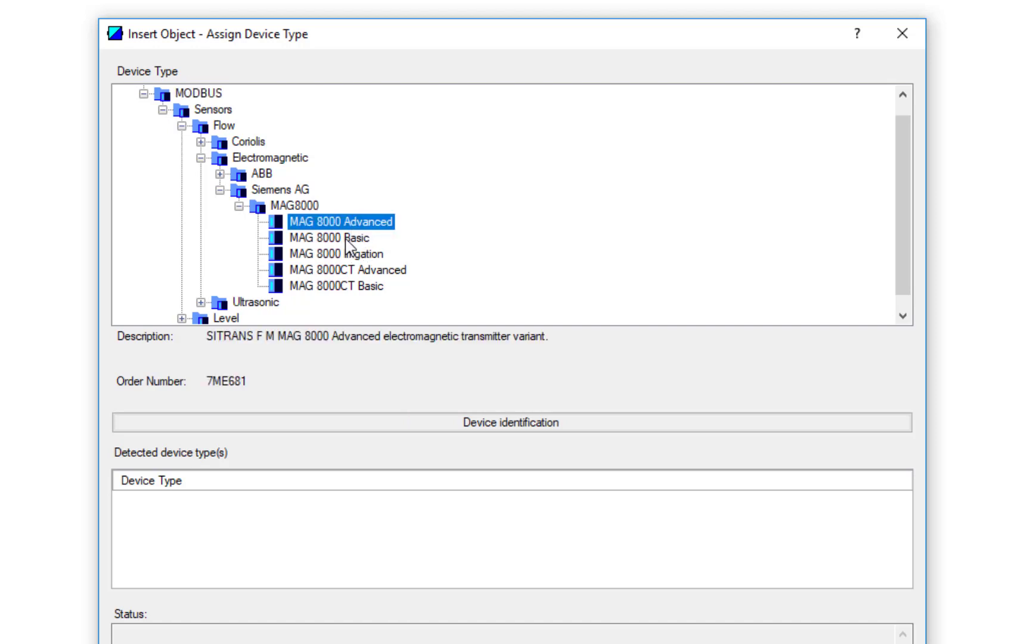
{"action": "left_click", "coordinate": [348, 239]}
{"action": "key", "text": "Tab"}
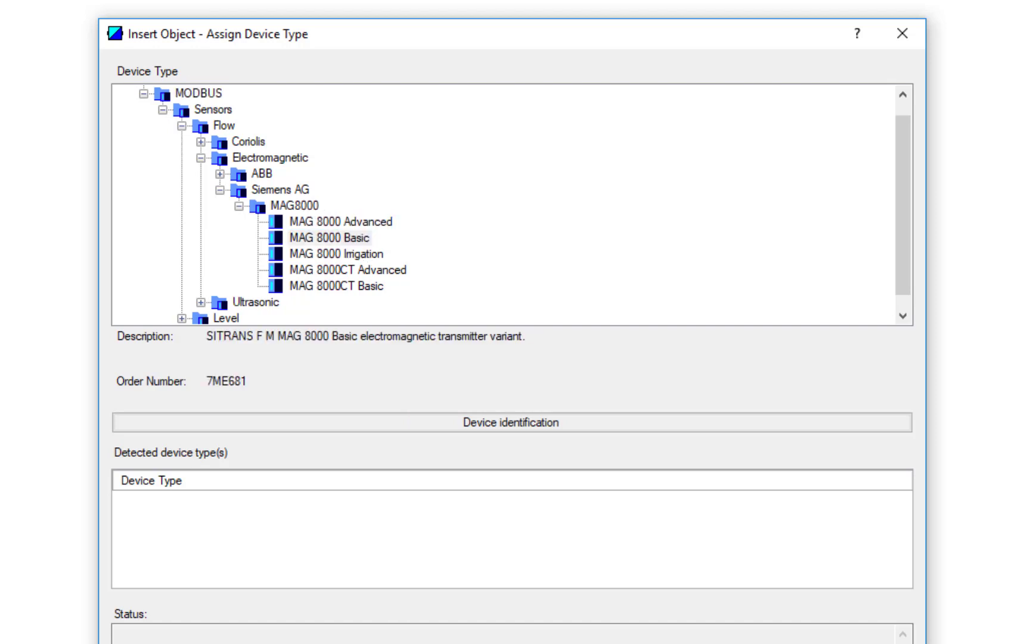
{"action": "key", "text": "Return"}
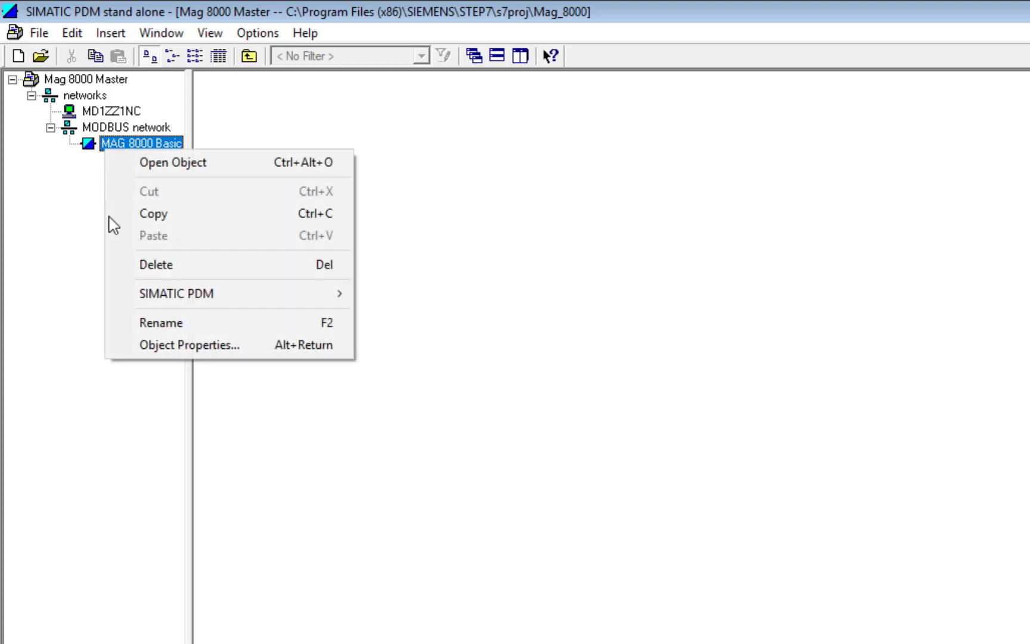
Run Update Diagnostics on the MAG 8000 Basic device until its status turns green.
{"action": "left_click", "coordinate": [189, 403]}
{"action": "left_click_drag", "start_coordinate": [190, 404], "coordinate": [265, 417]}
{"action": "right_click", "coordinate": [147, 145]}
{"action": "mouse_move", "coordinate": [252, 292]}
{"action": "left_click", "coordinate": [513, 380]}
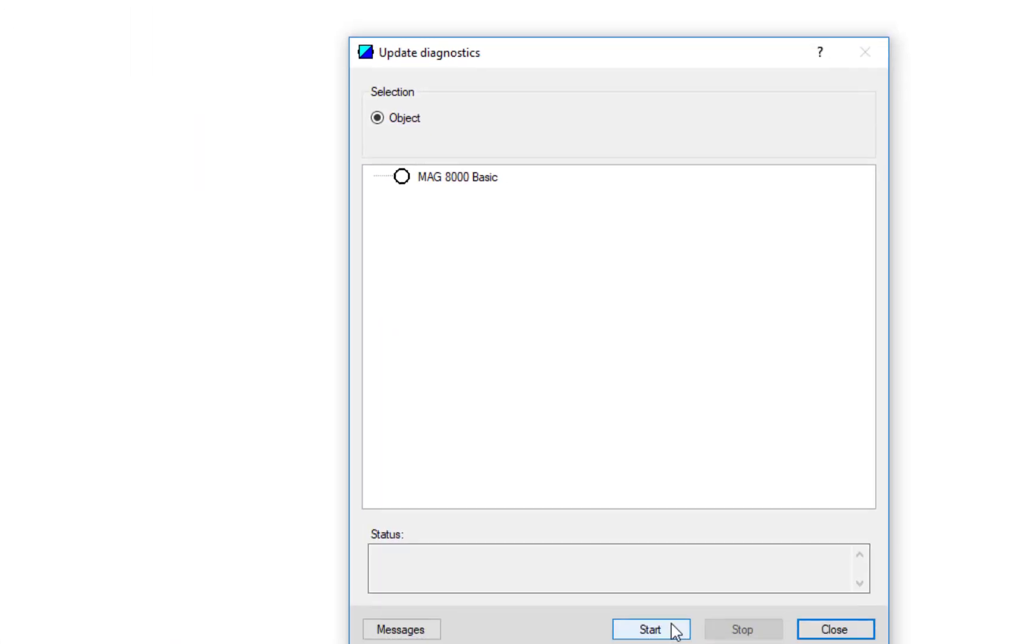
{"action": "left_click", "coordinate": [672, 626]}
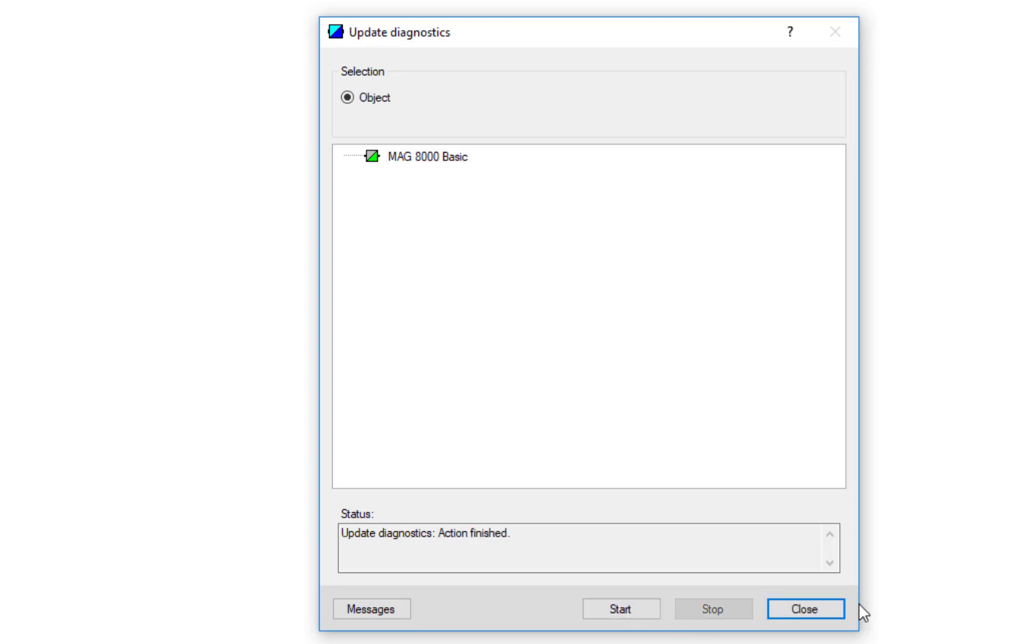
{"action": "left_click", "coordinate": [826, 616]}
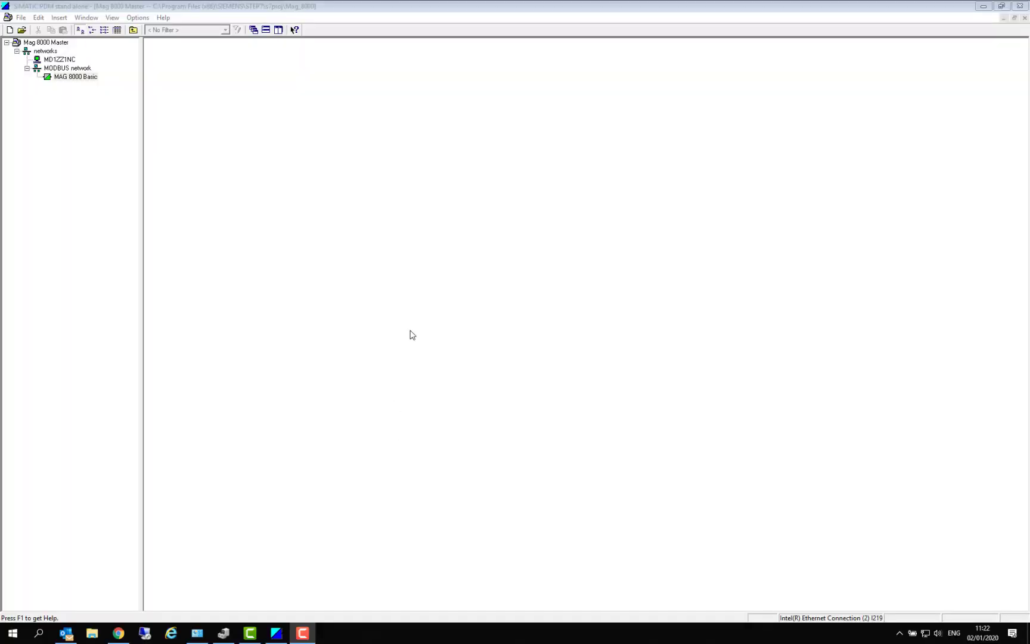
{"action": "right_click", "coordinate": [75, 77]}
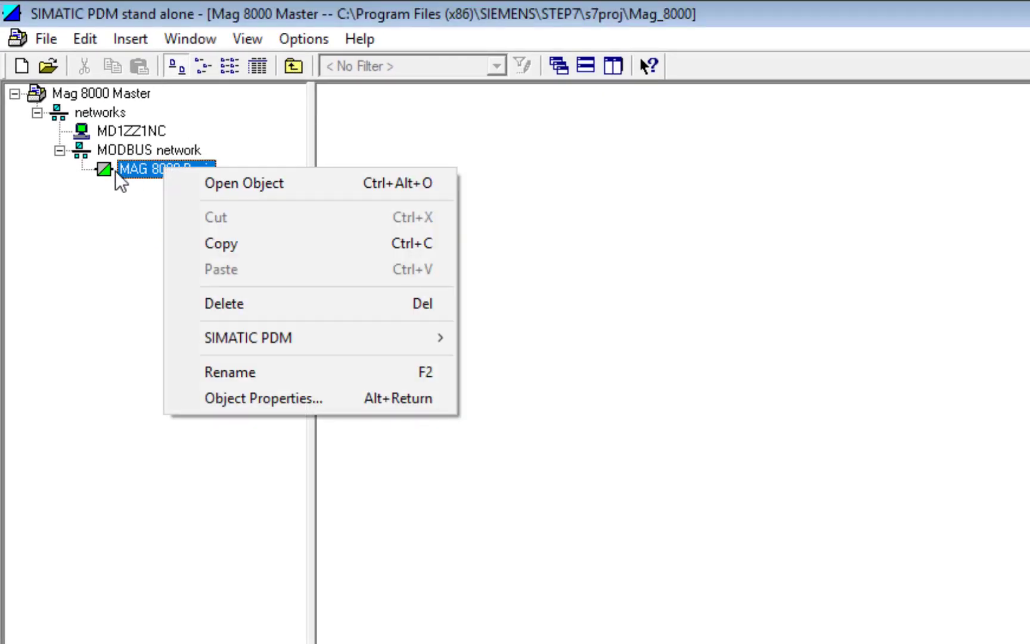
Open MAG 8000 Basic and upload its parameters to the PG/PC, showing software 3.09 and DN25.
{"action": "left_click", "coordinate": [254, 189]}
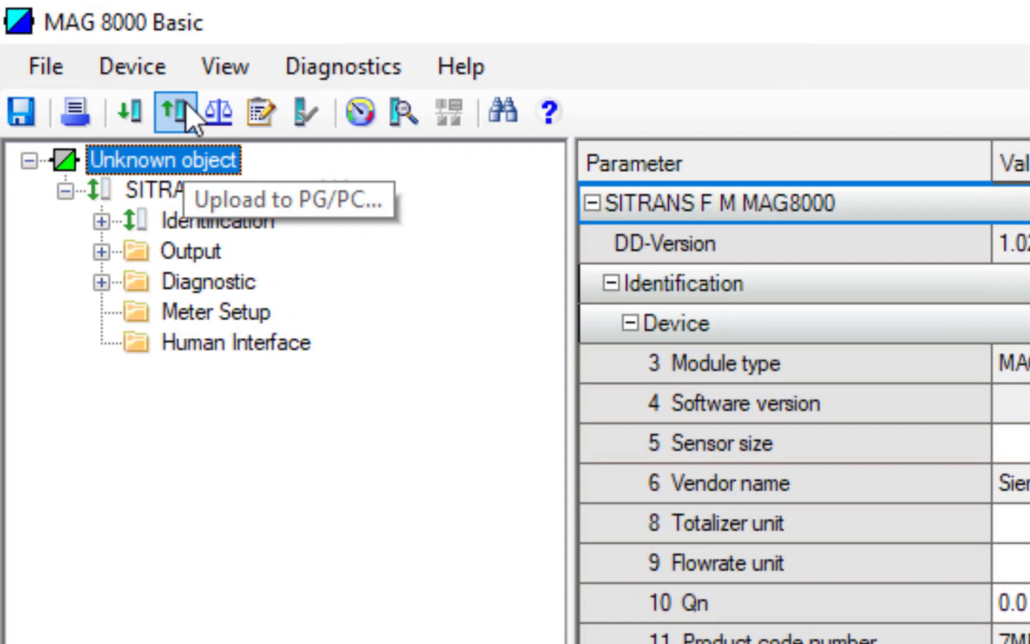
{"action": "left_click", "coordinate": [173, 116]}
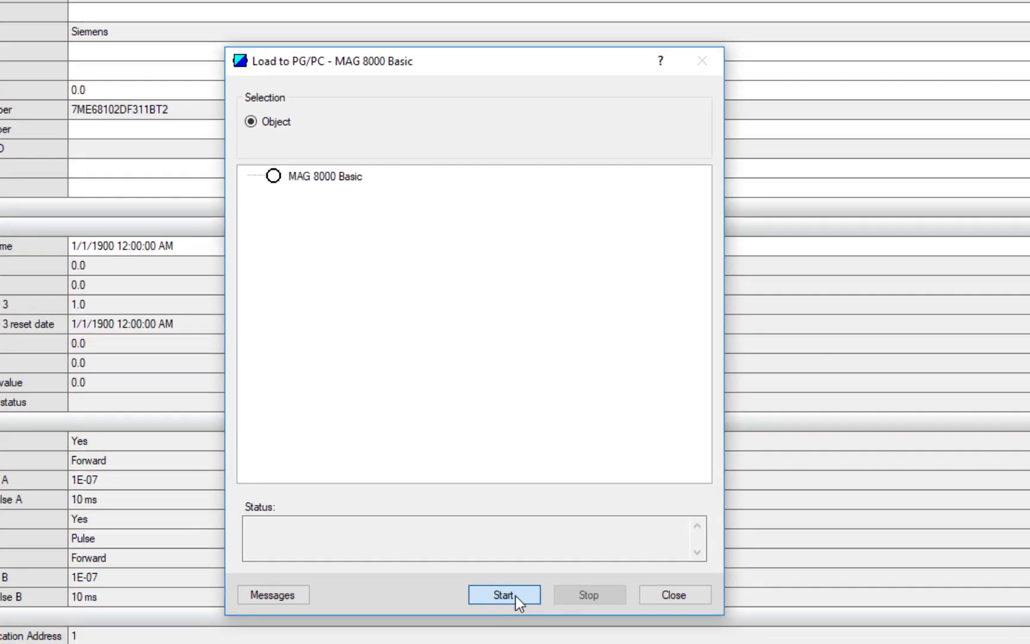
{"action": "left_click", "coordinate": [516, 596]}
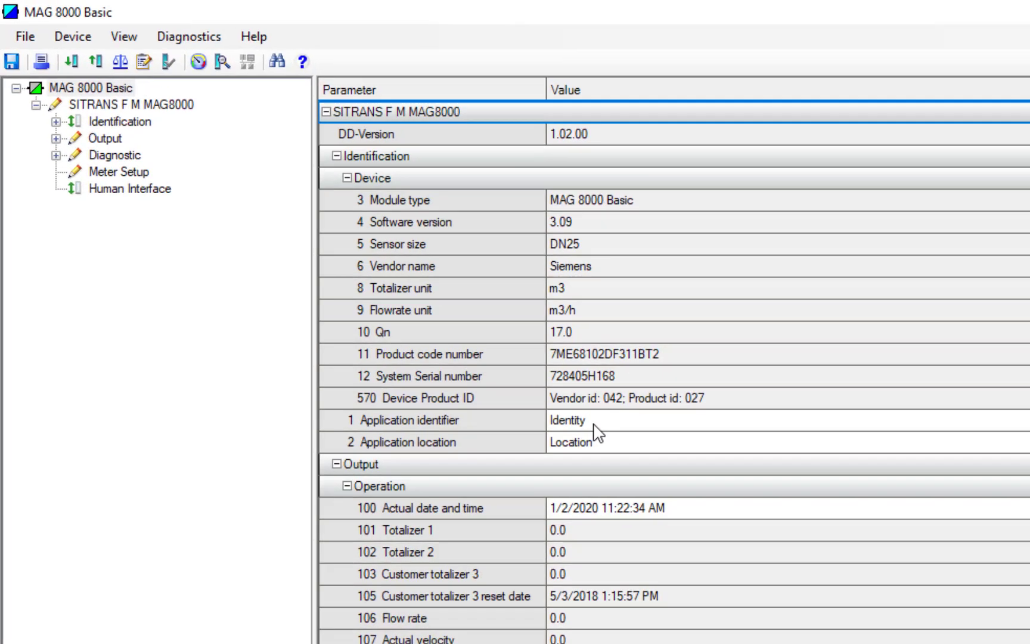
Enter 'Mag 8000' as Application identifier and 'Sandpiper Close' as Application location.
{"action": "left_click", "coordinate": [308, 216]}
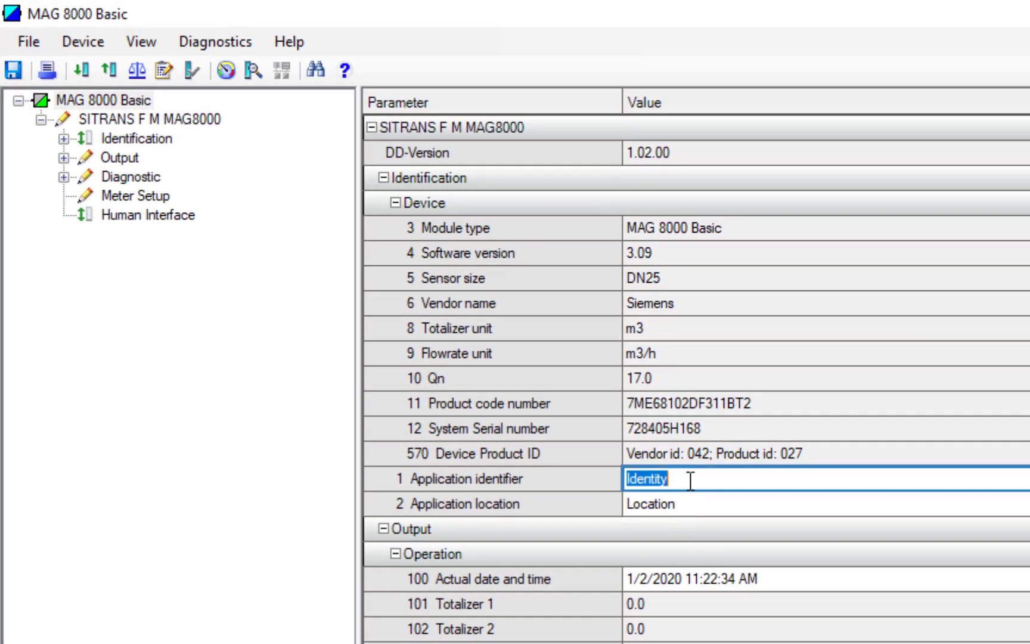
{"action": "left_click_drag", "start_coordinate": [691, 480], "coordinate": [560, 492]}
{"action": "type", "text": "Mag 8000"}
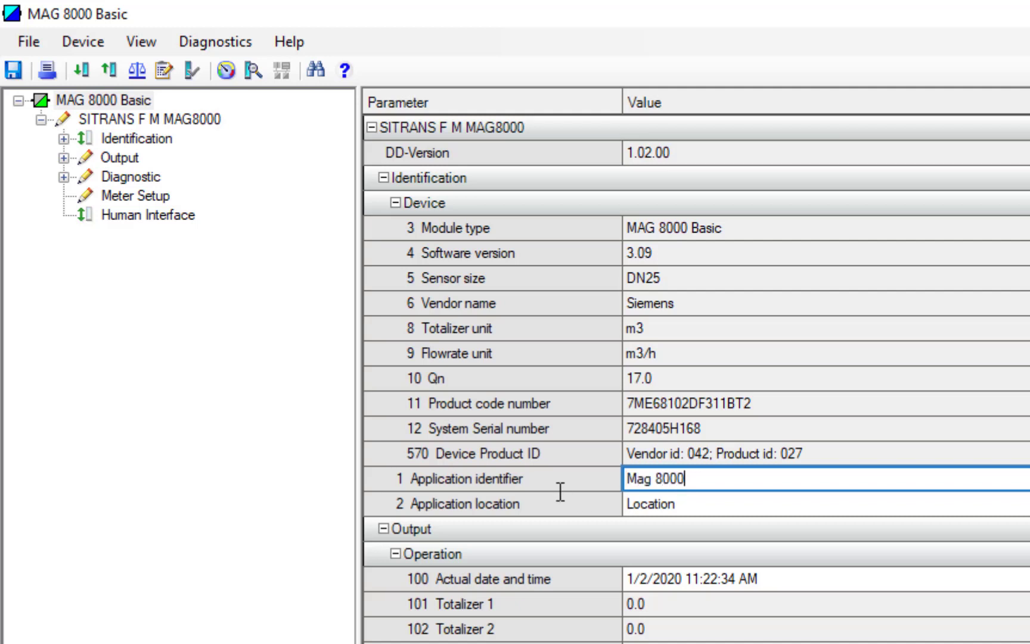
{"action": "left_click", "coordinate": [708, 513]}
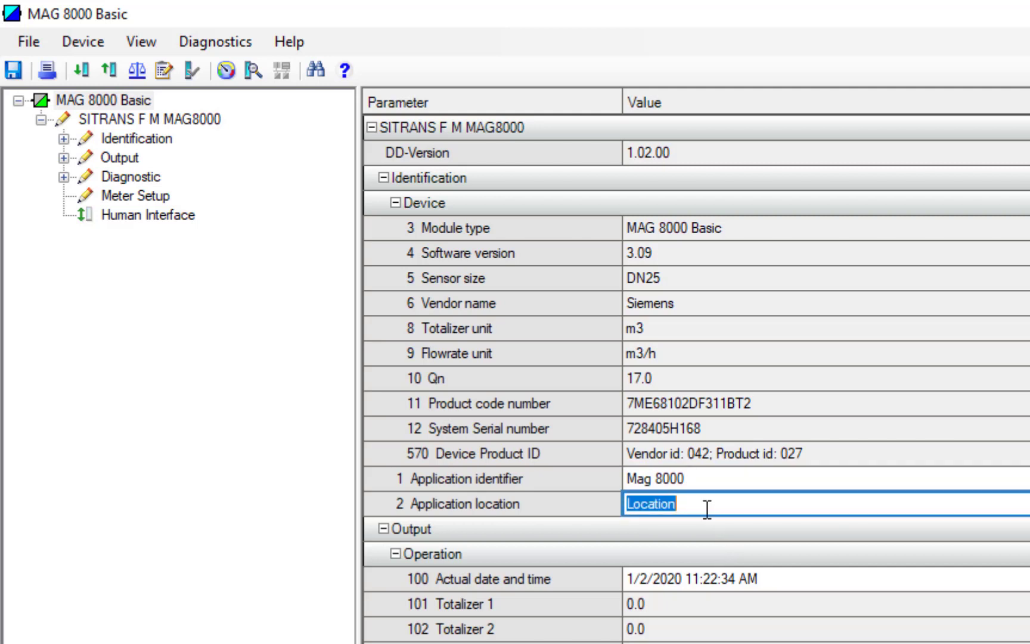
{"action": "type", "text": "Sandp"}
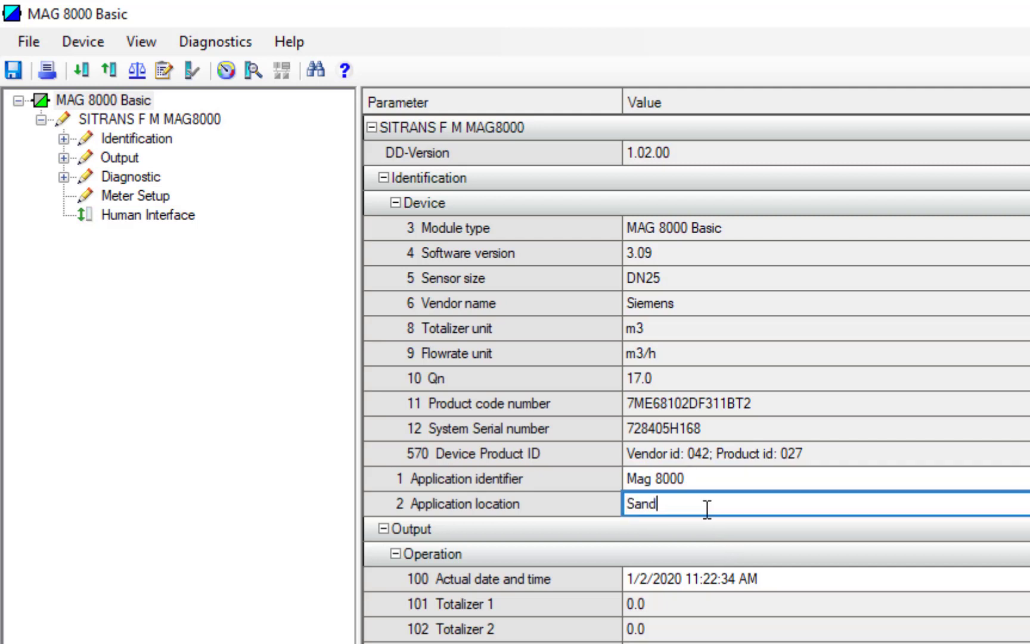
{"action": "type", "text": "ipoe"}
{"action": "key", "text": "BackSpace"}
{"action": "key", "text": "BackSpace"}
{"action": "type", "text": "er Close"}
{"action": "key", "text": "BackSpace"}
{"action": "type", "text": "e"}
{"action": "key", "text": "Return"}
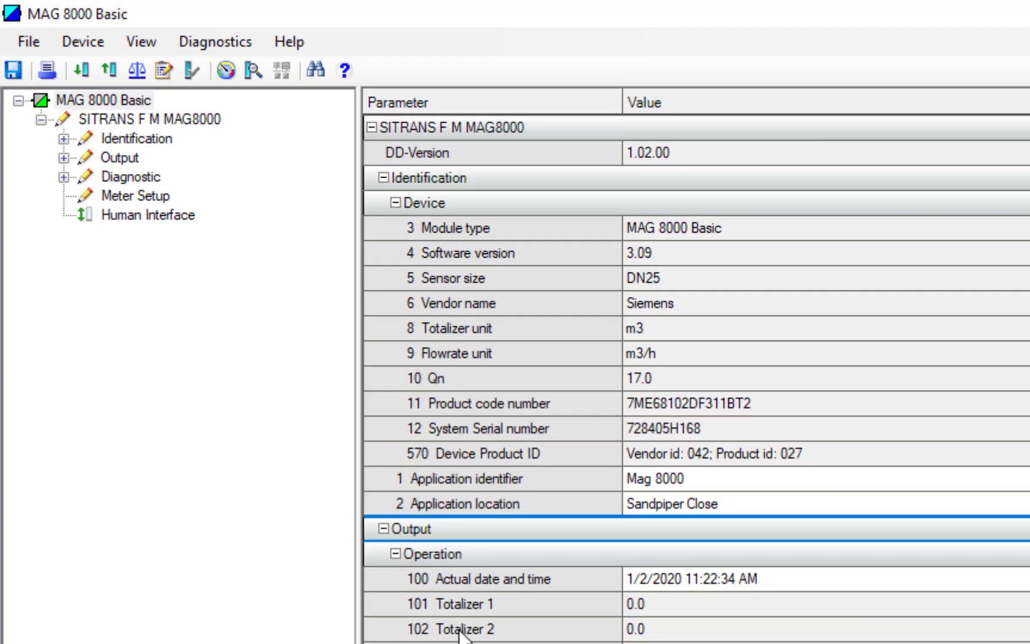
Review the Output parameters: Pulse A enabled, Forward, 0.01 per pulse, 50 ms width.
{"action": "left_click", "coordinate": [63, 158]}
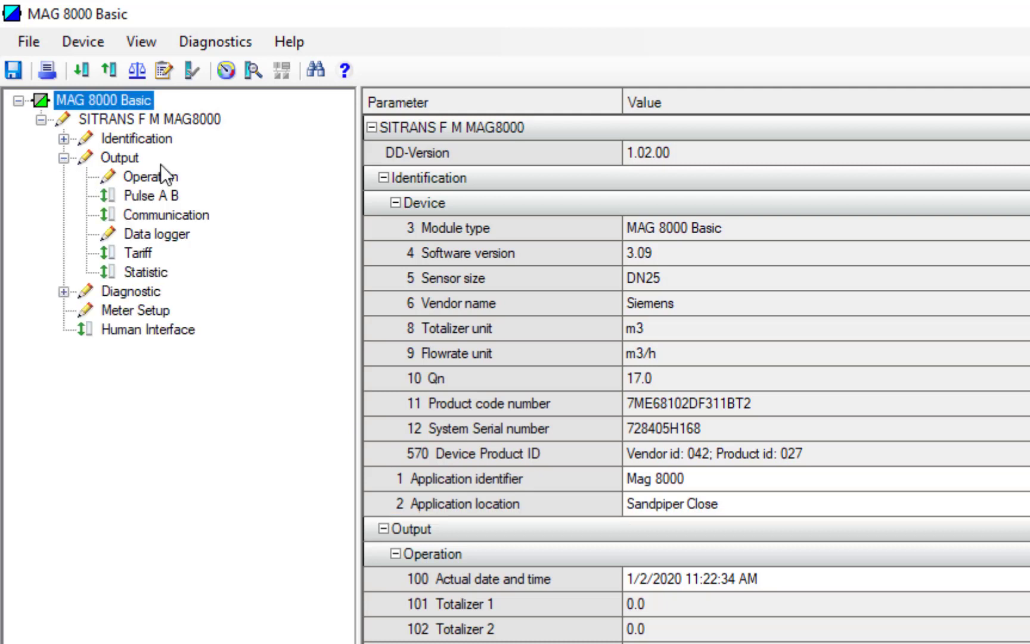
{"action": "left_click", "coordinate": [119, 157]}
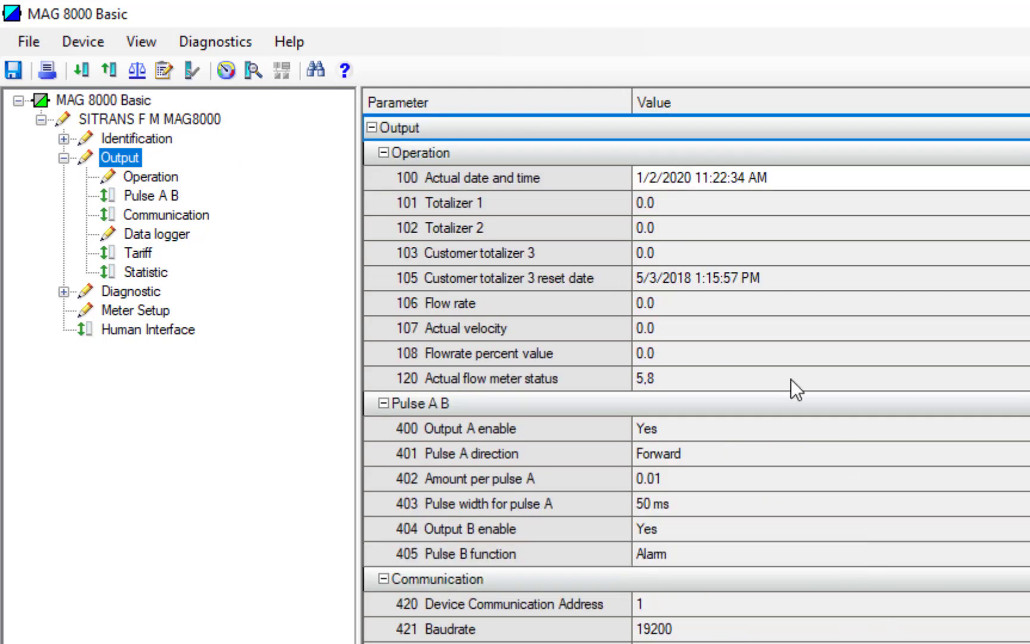
{"action": "left_click", "coordinate": [672, 206]}
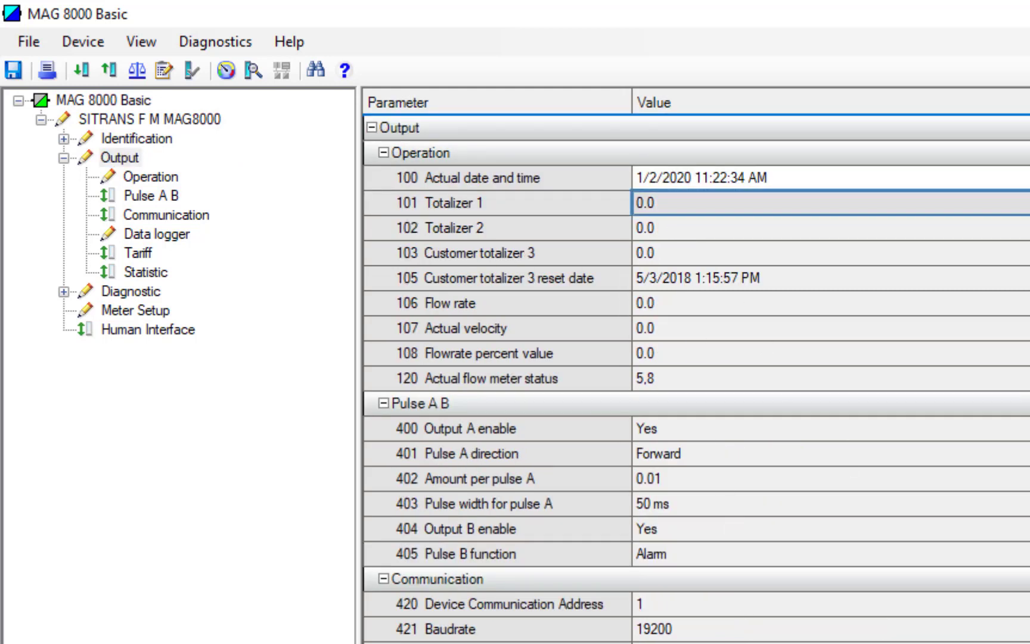
{"action": "left_click", "coordinate": [702, 446]}
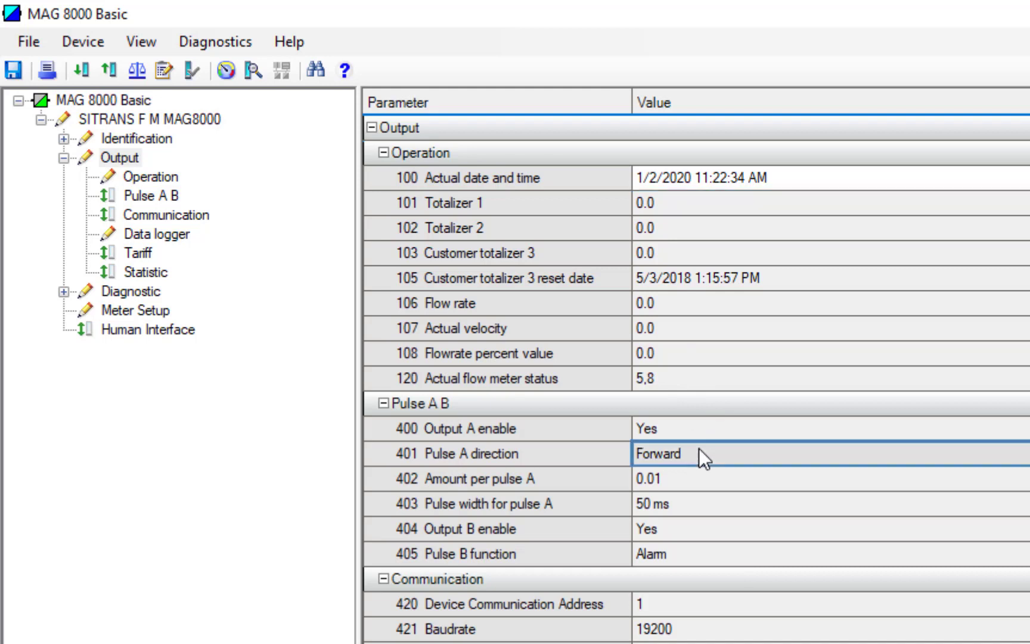
{"action": "left_click", "coordinate": [674, 504]}
{"action": "left_click", "coordinate": [654, 558]}
{"action": "left_click", "coordinate": [668, 494]}
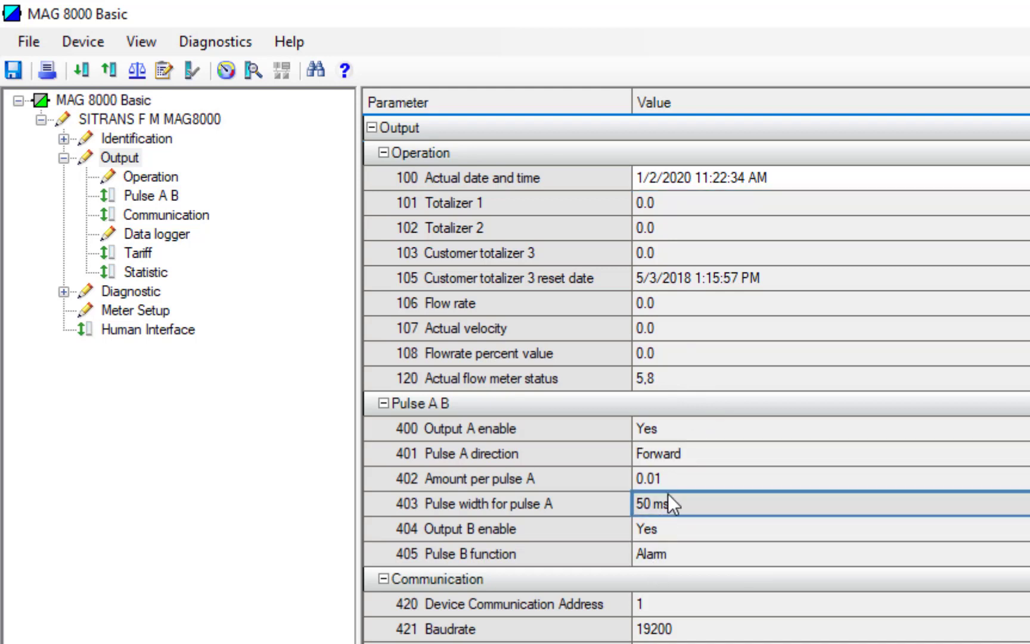
{"action": "left_click", "coordinate": [665, 428]}
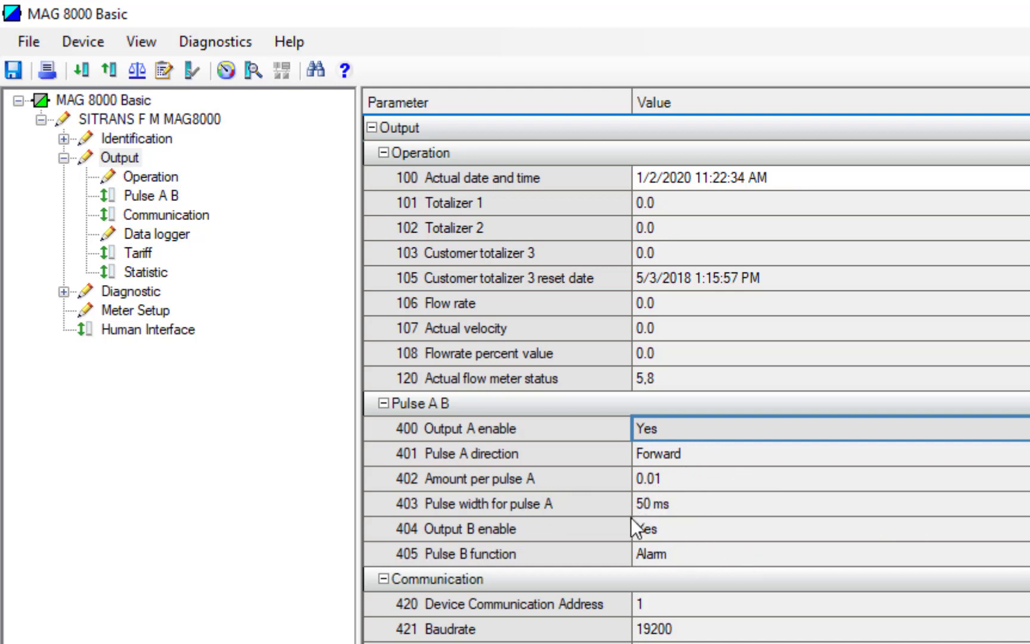
{"action": "left_click", "coordinate": [77, 38]}
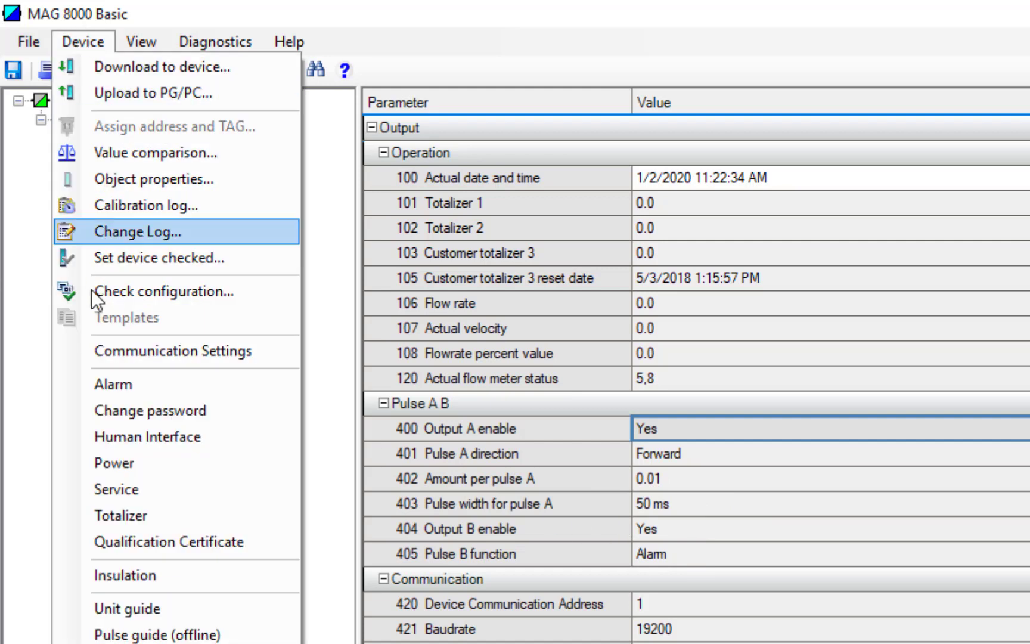
In the offline Pulse guide, set Amount per pulse A to 0.001 m3, giving 4.722222 Hz at Qn.
{"action": "left_click", "coordinate": [173, 635]}
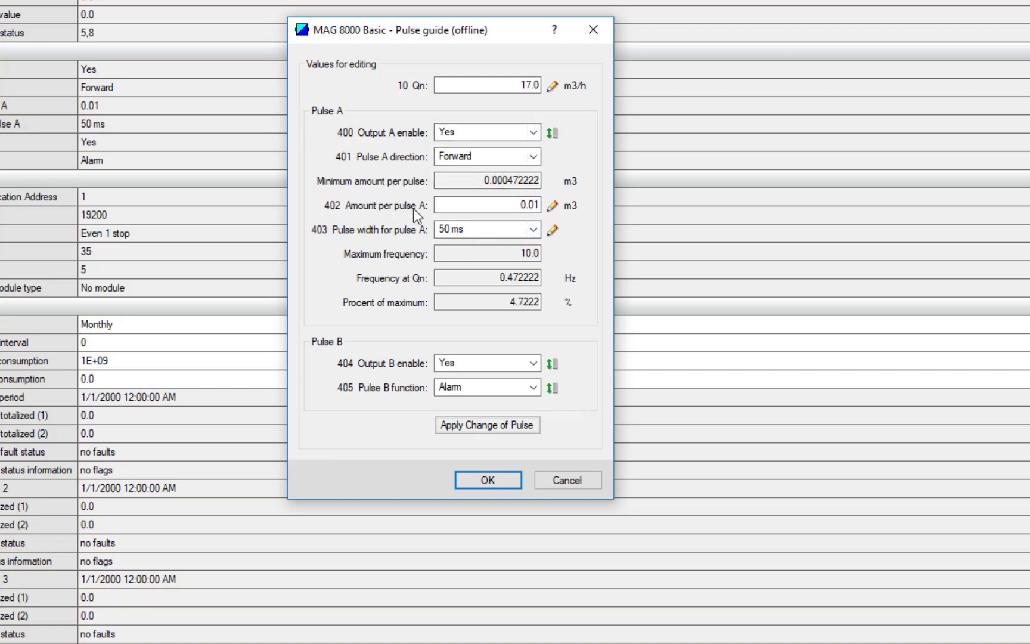
{"action": "left_click", "coordinate": [507, 205]}
{"action": "left_click", "coordinate": [536, 205]}
{"action": "type", "text": "0"}
{"action": "left_click", "coordinate": [521, 253]}
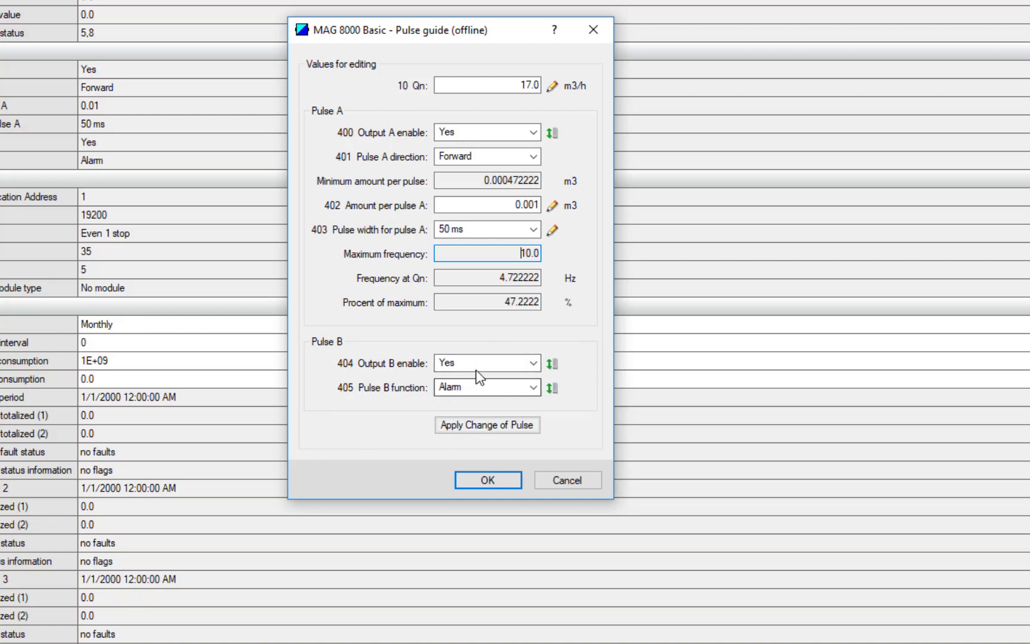
In the Pulse guide, set 405 Pulse B function to Pulse and 407 Amount per pulse B to 0.001.
{"action": "left_click", "coordinate": [534, 388]}
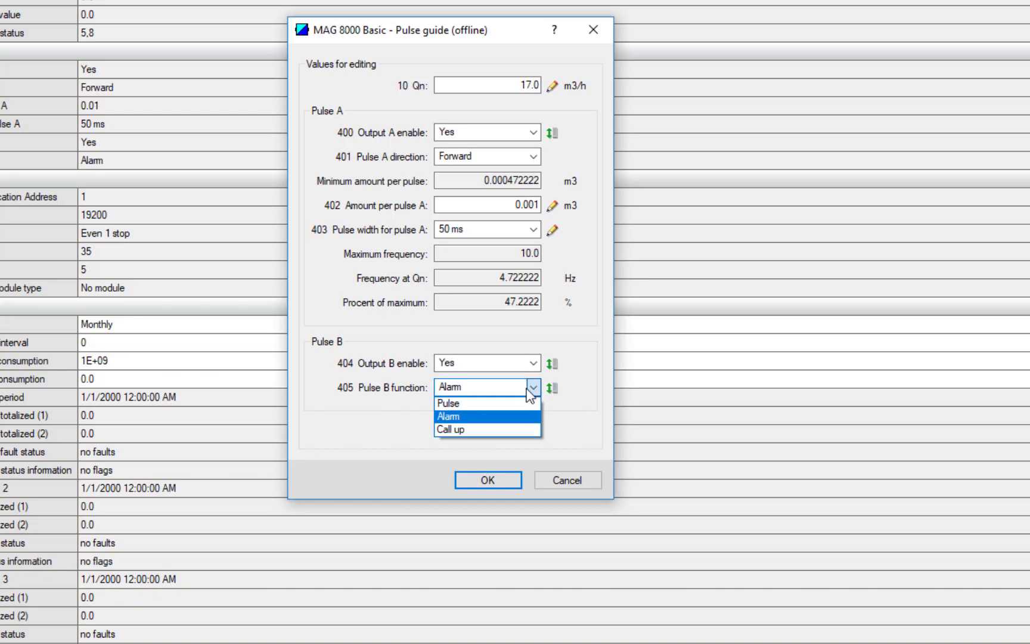
{"action": "left_click", "coordinate": [463, 406]}
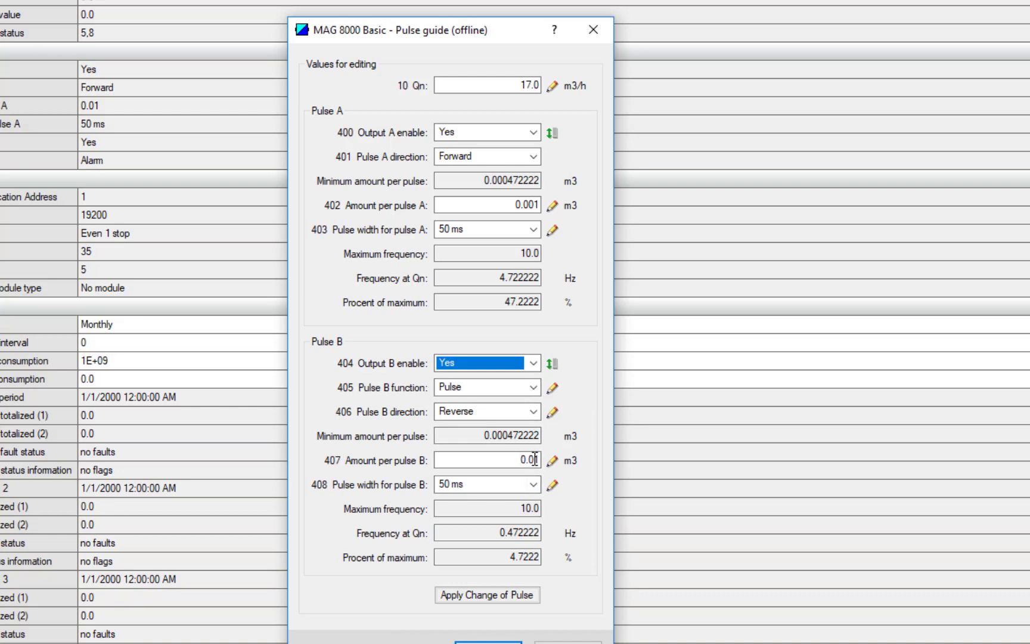
{"action": "left_click", "coordinate": [535, 459]}
{"action": "type", "text": "0"}
{"action": "left_click", "coordinate": [499, 508]}
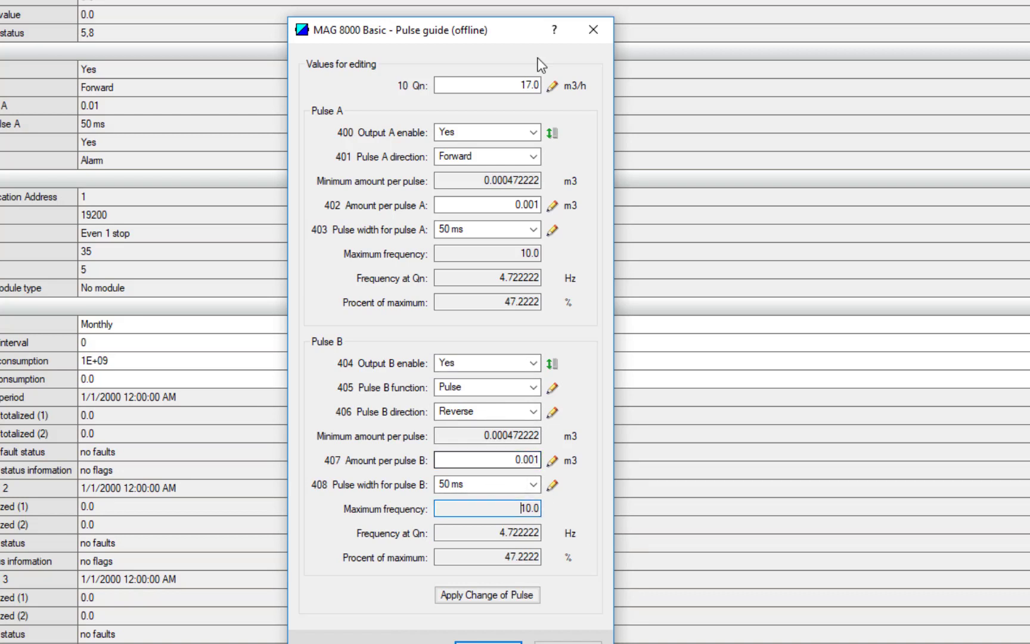
{"action": "left_click_drag", "start_coordinate": [517, 33], "coordinate": [126, 0]}
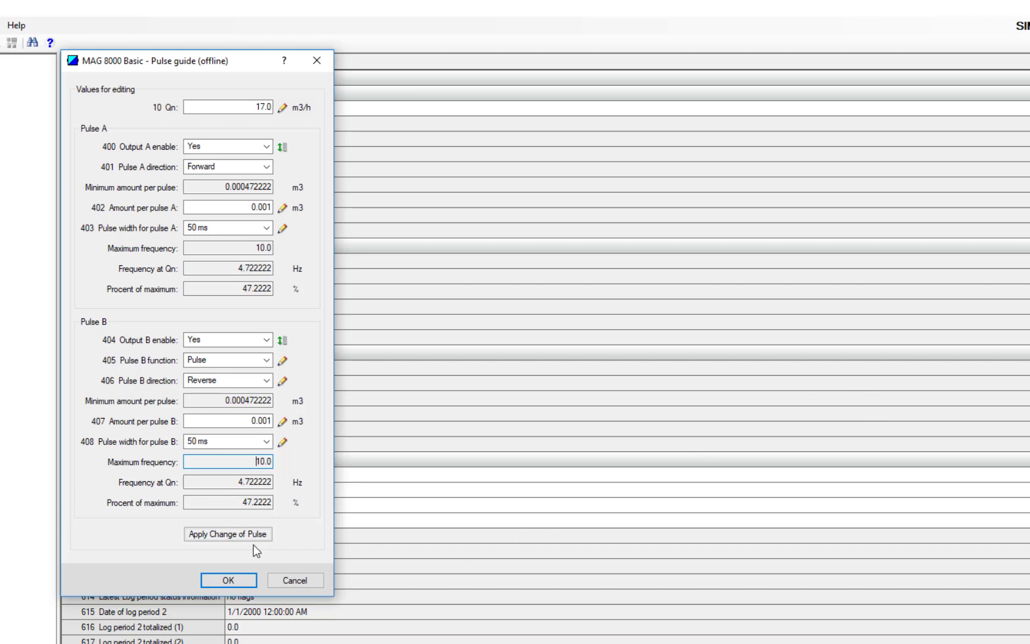
Apply the Pulse change to the parameter table, confirm it, and close the Pulse guide with OK.
{"action": "left_click", "coordinate": [223, 533]}
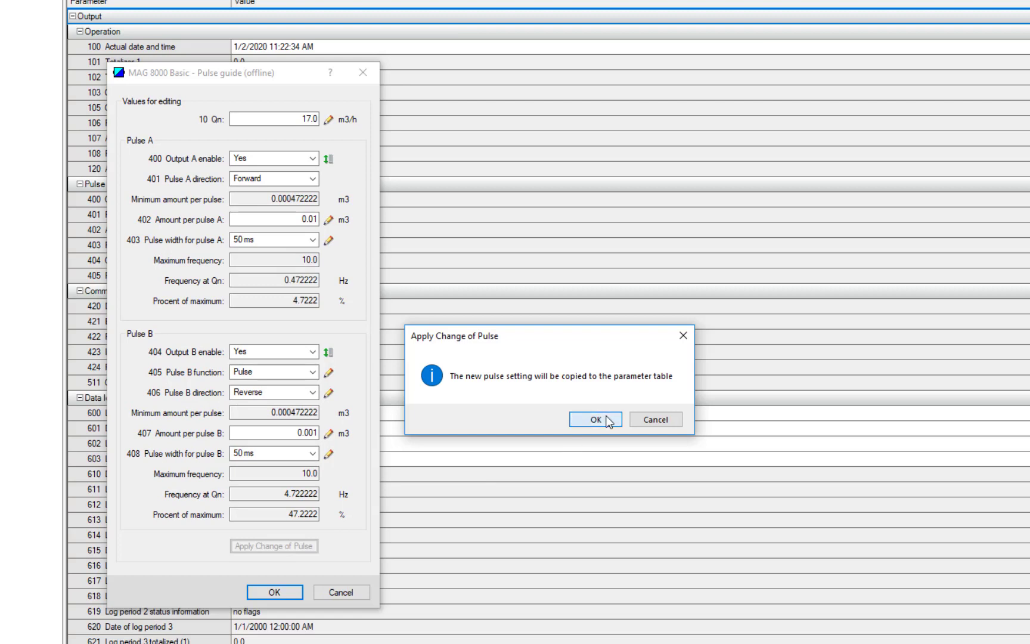
{"action": "left_click", "coordinate": [603, 417]}
{"action": "left_click_drag", "start_coordinate": [288, 73], "coordinate": [731, 54]}
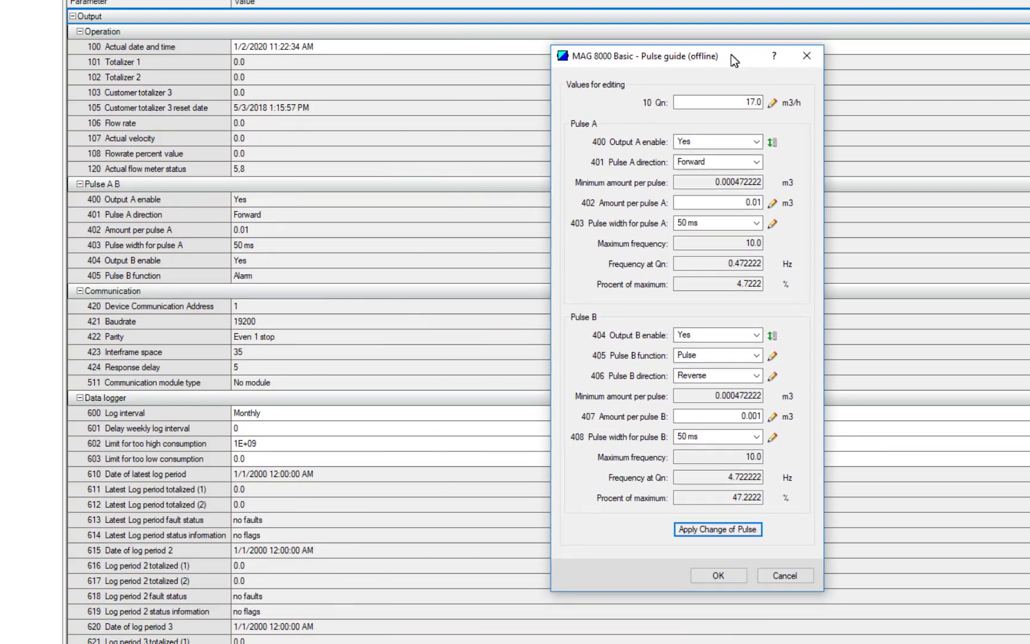
{"action": "left_click", "coordinate": [724, 575]}
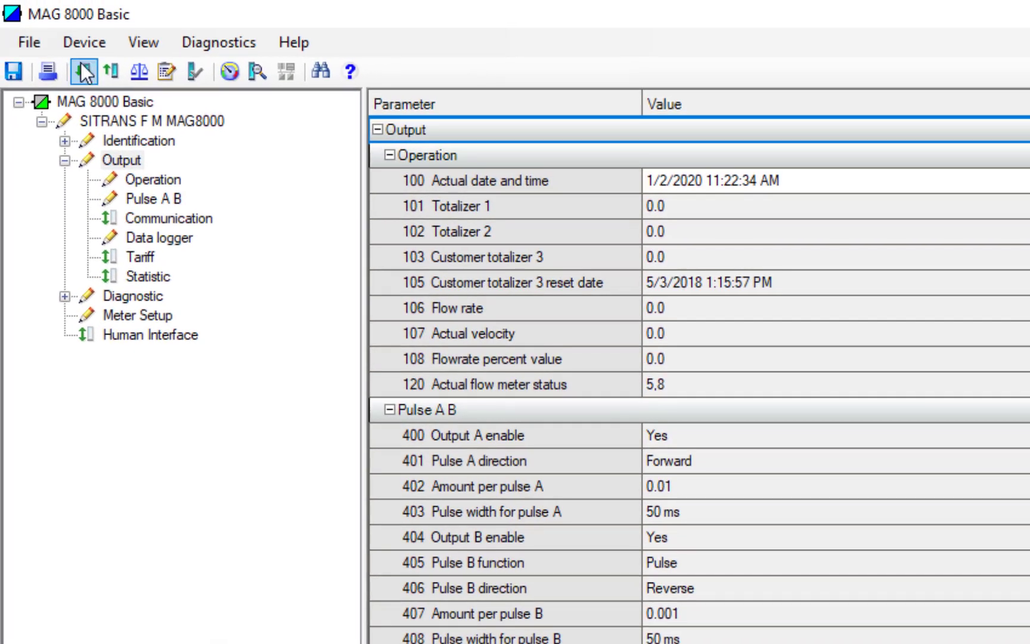
Download to the MAG 8000 Basic with the write-protection password, then review and close the Message Log.
{"action": "left_click", "coordinate": [86, 70]}
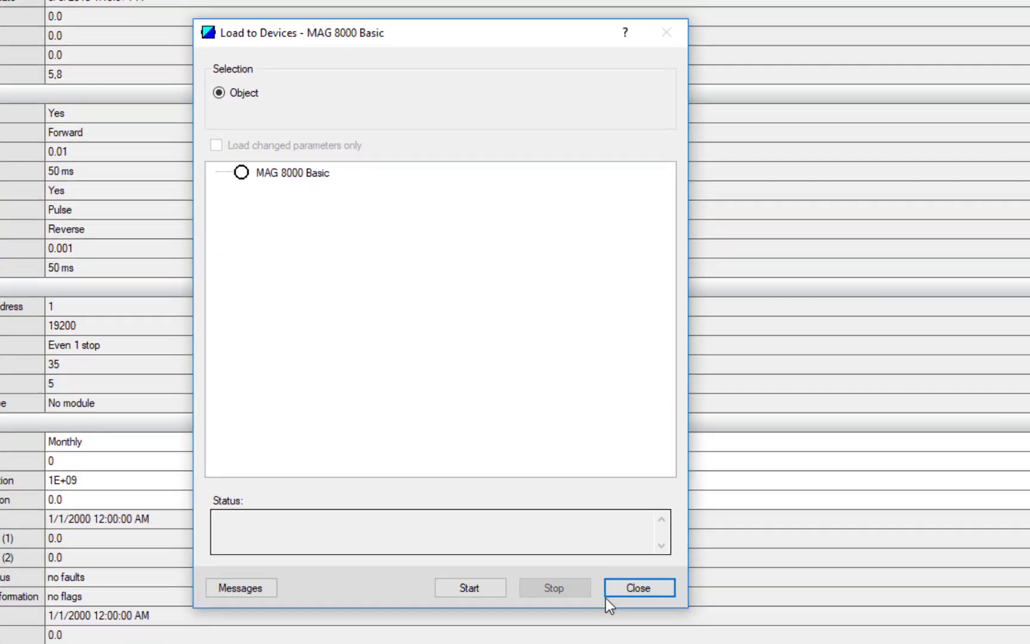
{"action": "left_click", "coordinate": [484, 585]}
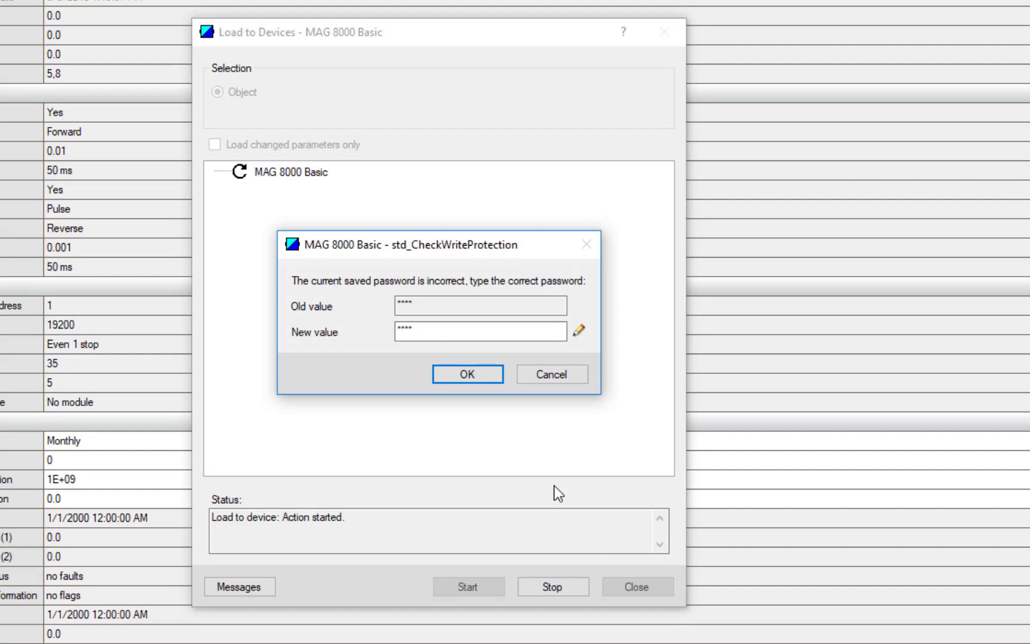
{"action": "double_click", "coordinate": [444, 329]}
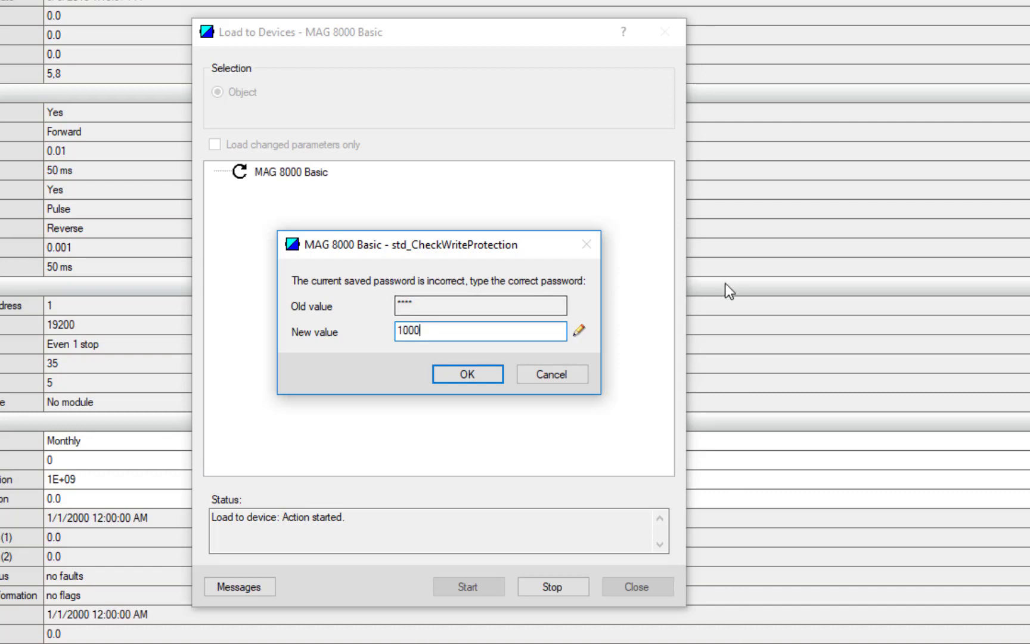
{"action": "left_click", "coordinate": [485, 375]}
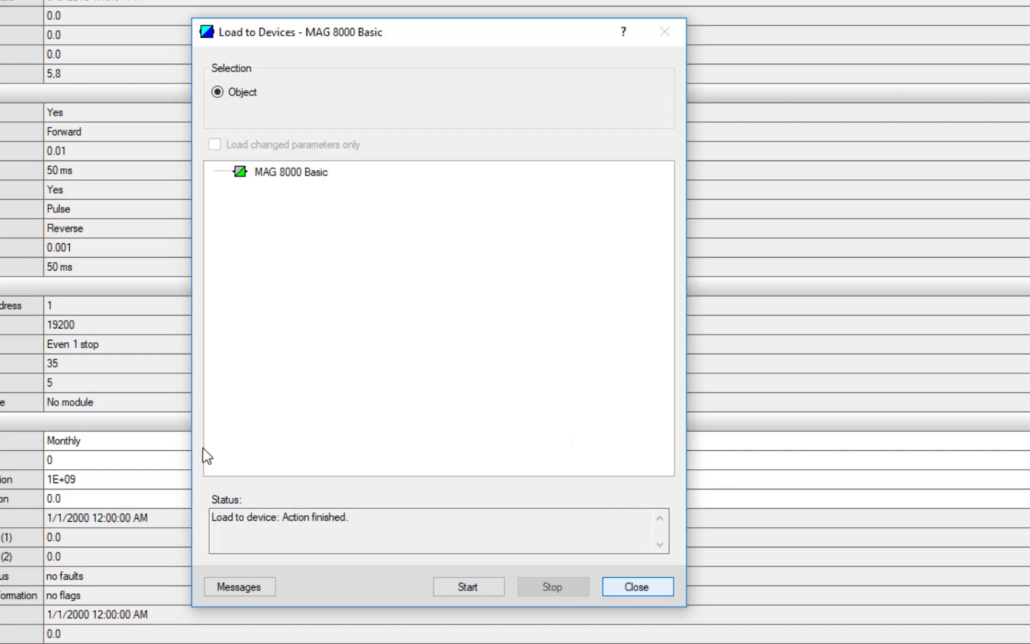
{"action": "left_click", "coordinate": [252, 583]}
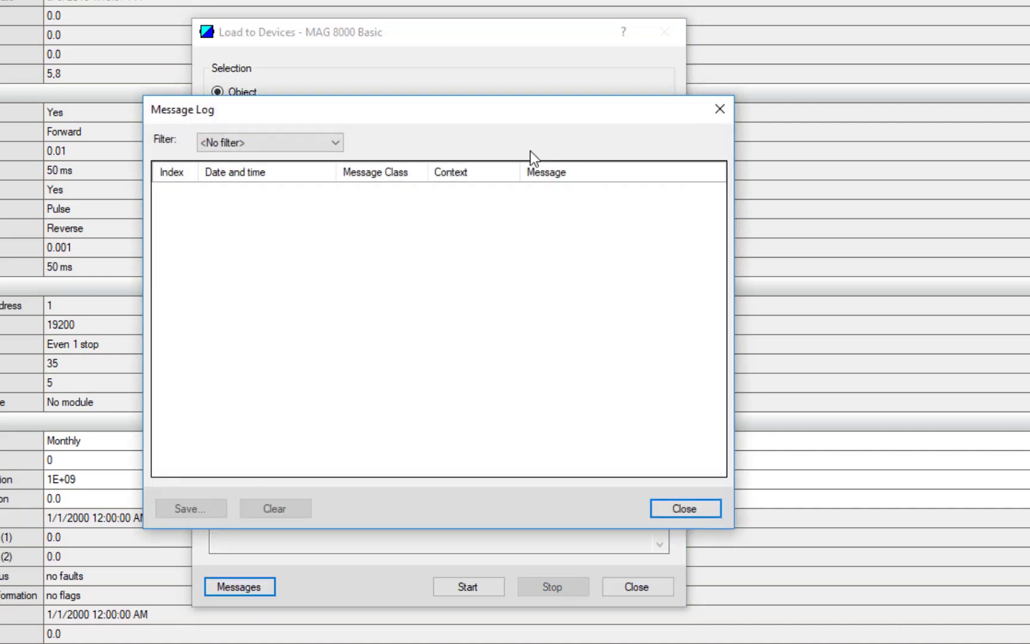
{"action": "left_click", "coordinate": [691, 506]}
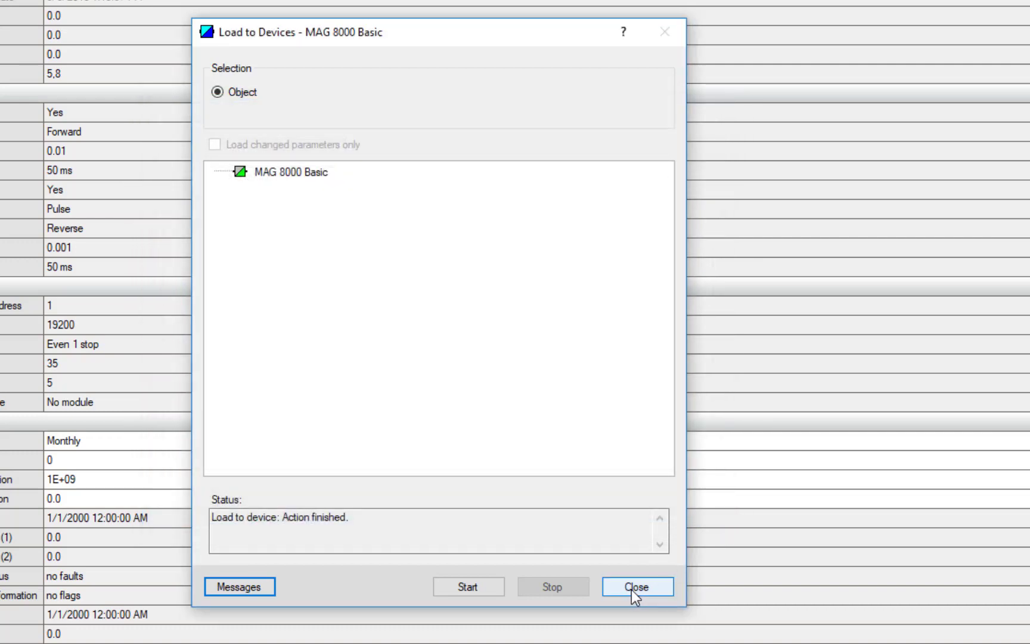
Close the finished Load to Devices window.
{"action": "left_click", "coordinate": [630, 590]}
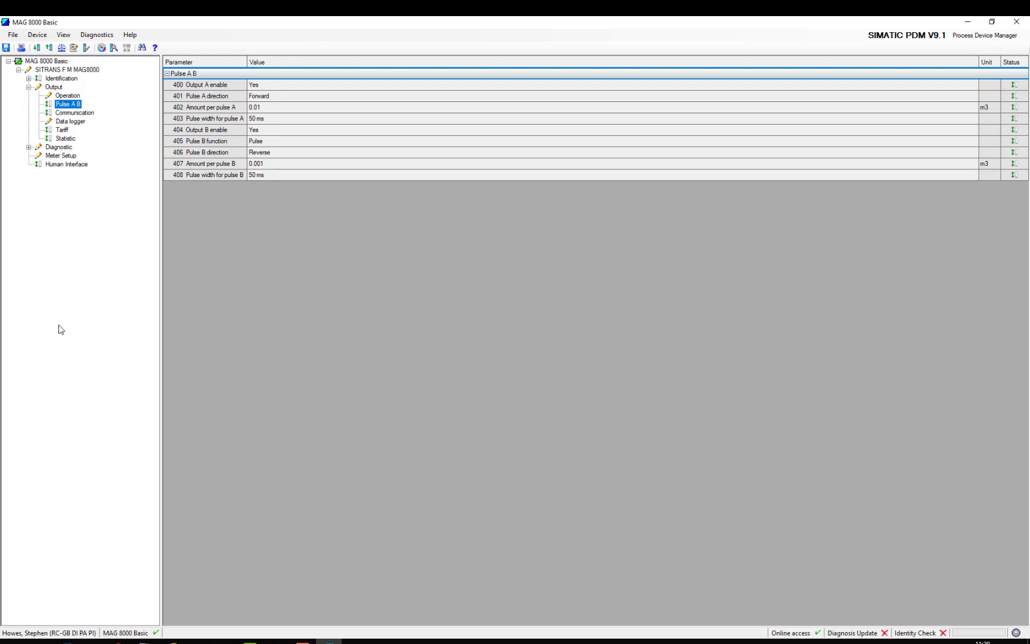
In Device > Service, set 551 Fixed flow mode enable to Yes and 552 to 5, then transfer.
{"action": "left_click", "coordinate": [37, 34]}
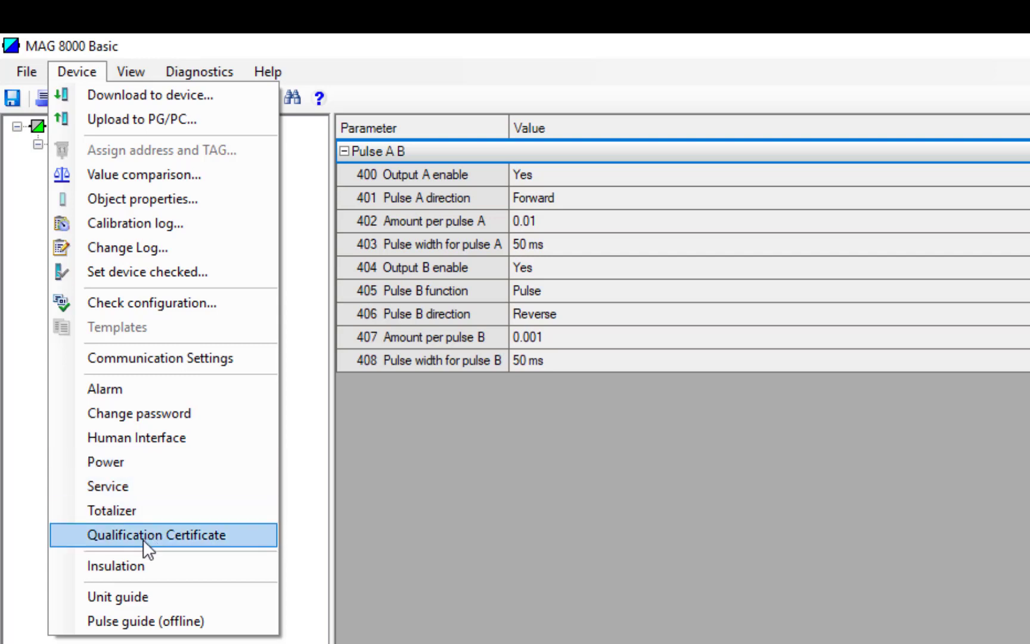
{"action": "left_click", "coordinate": [115, 484]}
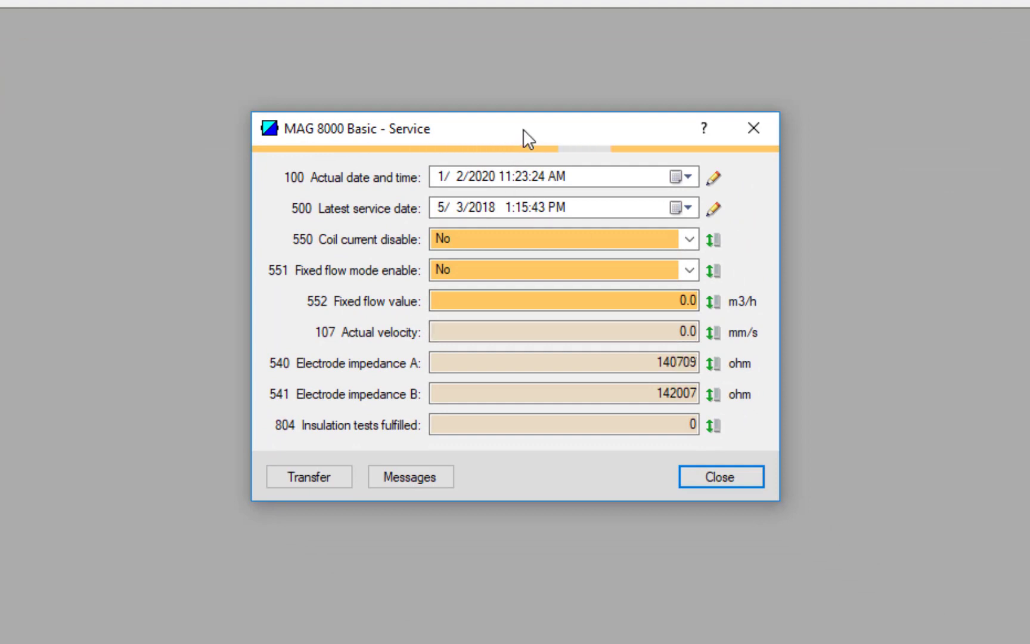
{"action": "left_click_drag", "start_coordinate": [523, 128], "coordinate": [351, 115]}
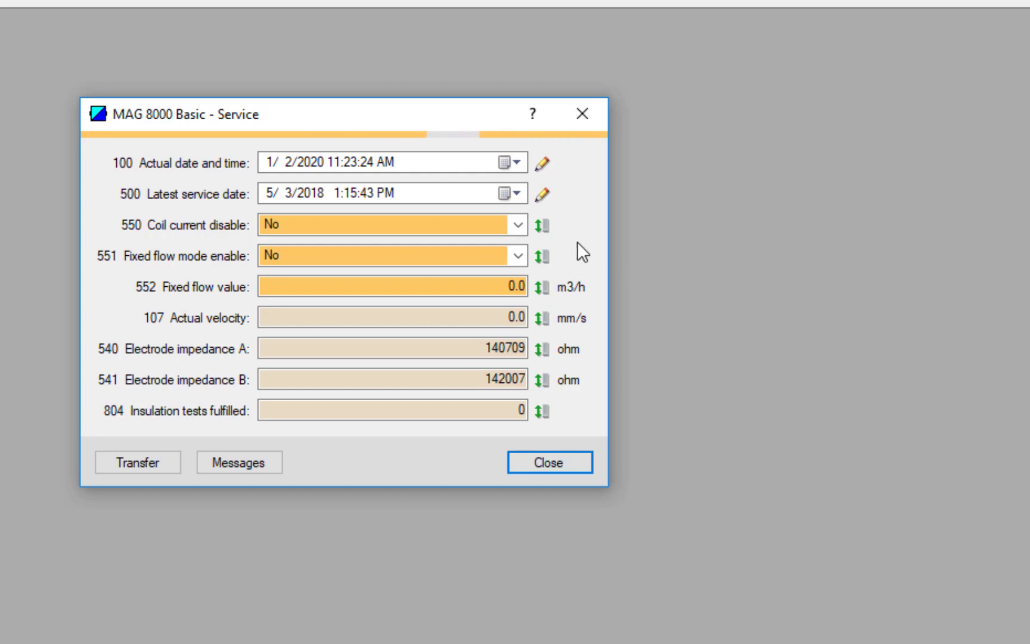
{"action": "mouse_move", "coordinate": [137, 259]}
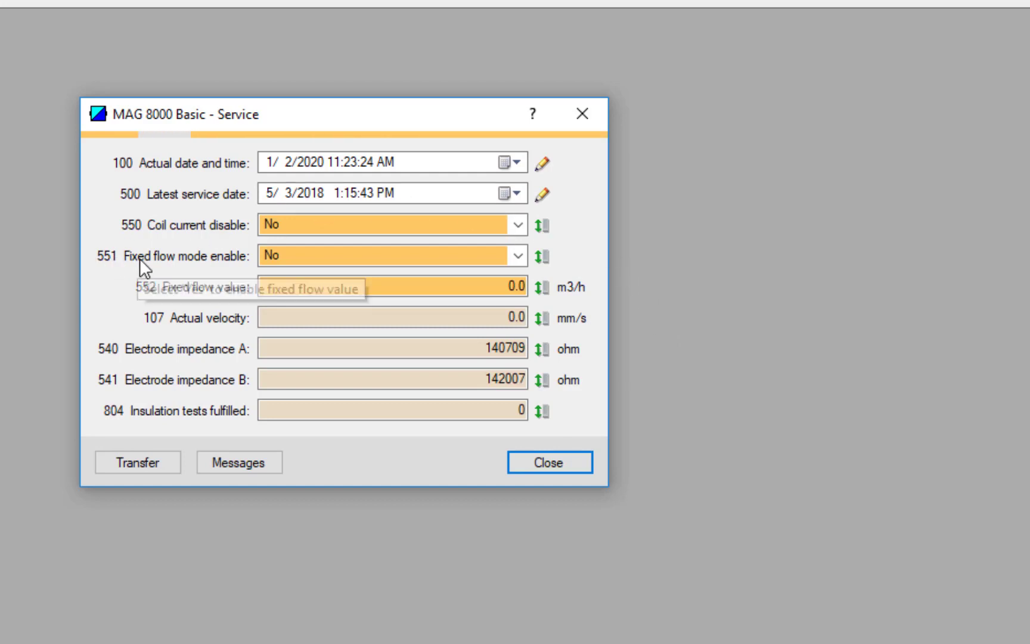
{"action": "left_click", "coordinate": [518, 257]}
{"action": "left_click", "coordinate": [321, 288]}
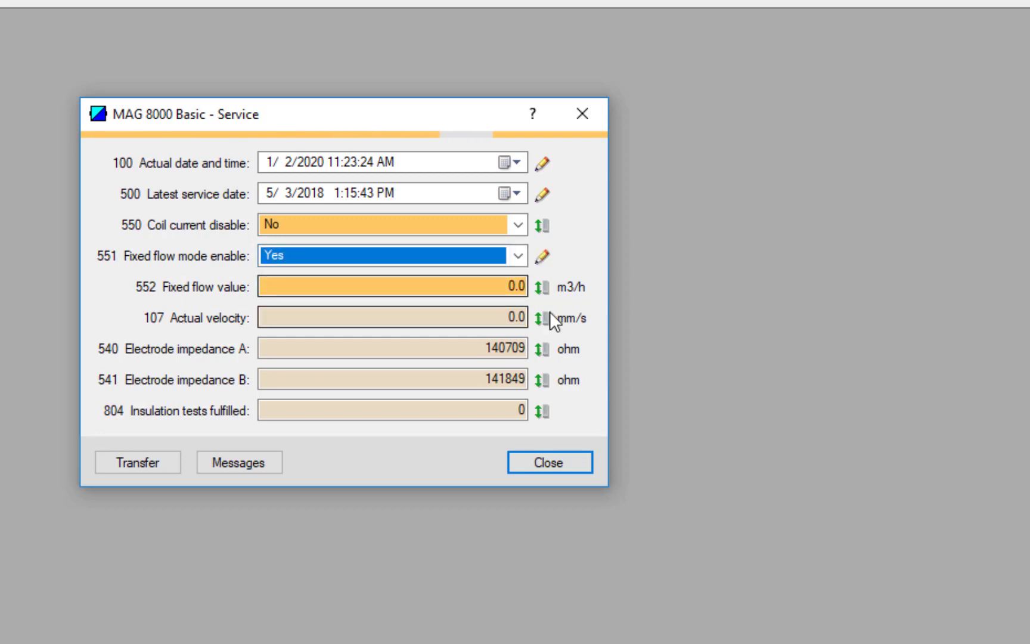
{"action": "left_click", "coordinate": [478, 286]}
{"action": "type", "text": "5"}
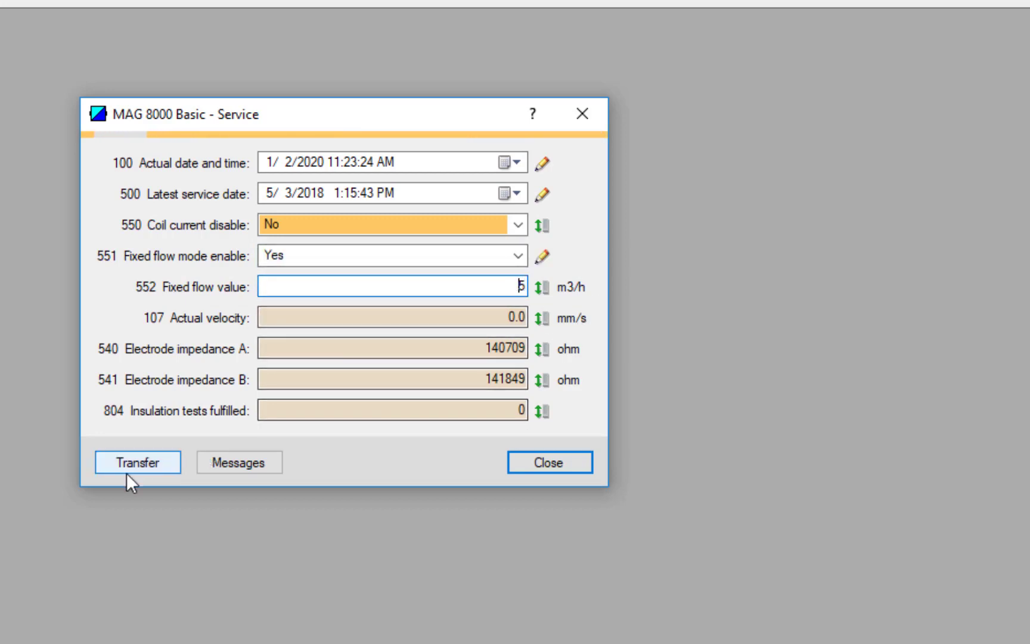
{"action": "left_click", "coordinate": [144, 468]}
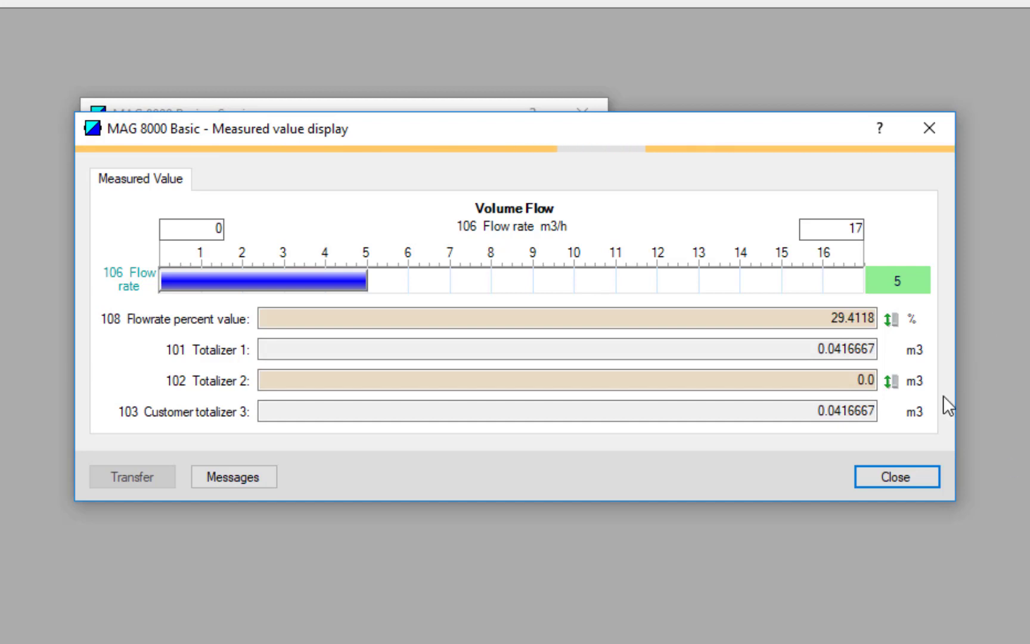
Close the Measured value display once it shows 5 m3/h at 29.4118 %.
{"action": "left_click", "coordinate": [899, 477]}
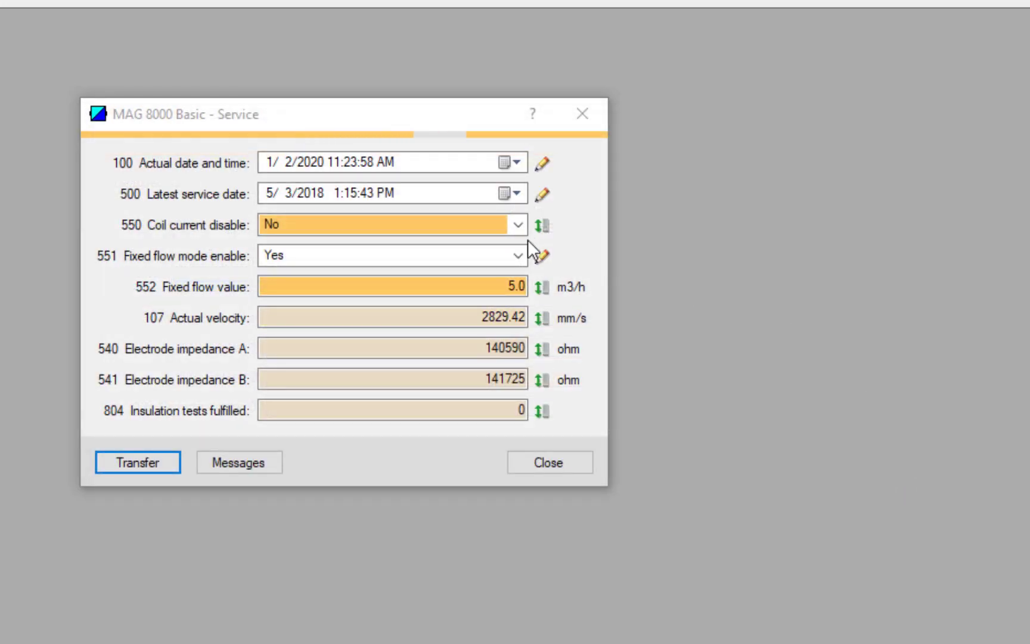
Set 551 Fixed flow mode enable to No, transfer it, and close the Service dialog.
{"action": "left_click", "coordinate": [519, 257]}
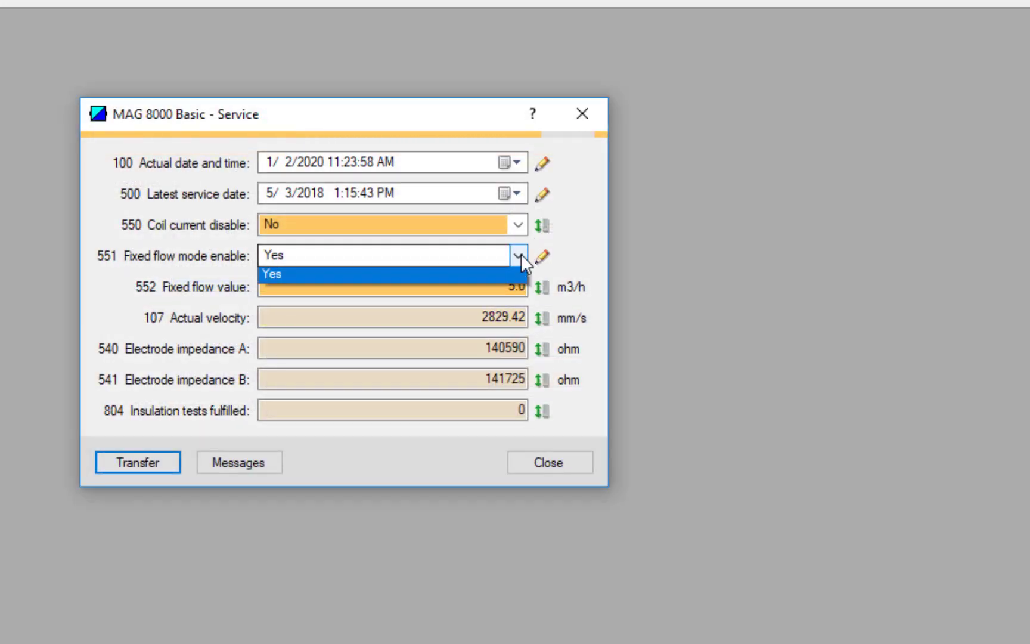
{"action": "left_click", "coordinate": [363, 276]}
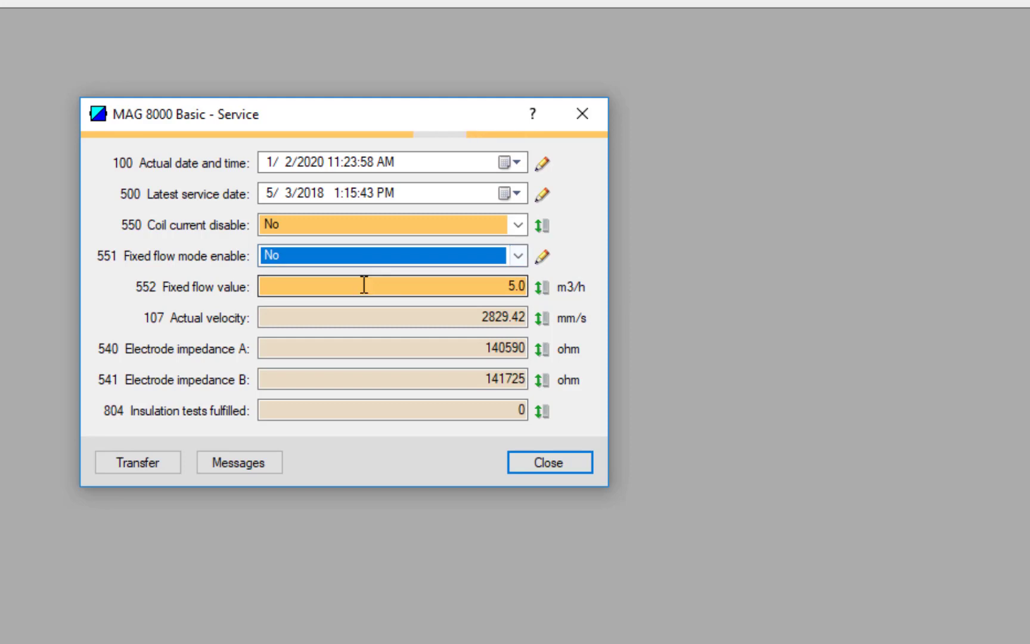
{"action": "left_click", "coordinate": [128, 465]}
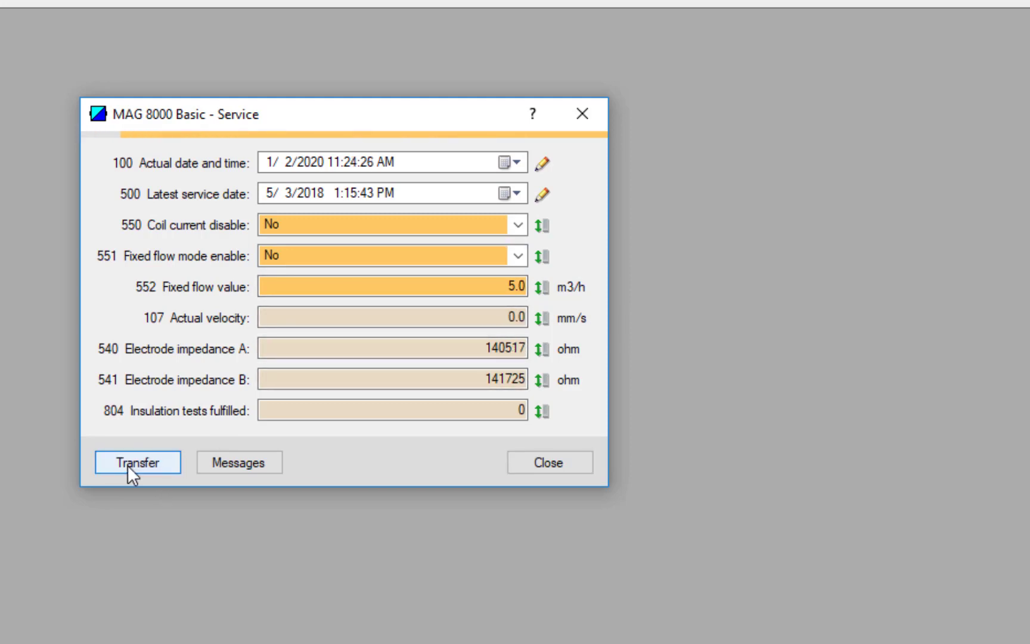
{"action": "left_click", "coordinate": [568, 466]}
{"action": "left_click", "coordinate": [81, 39]}
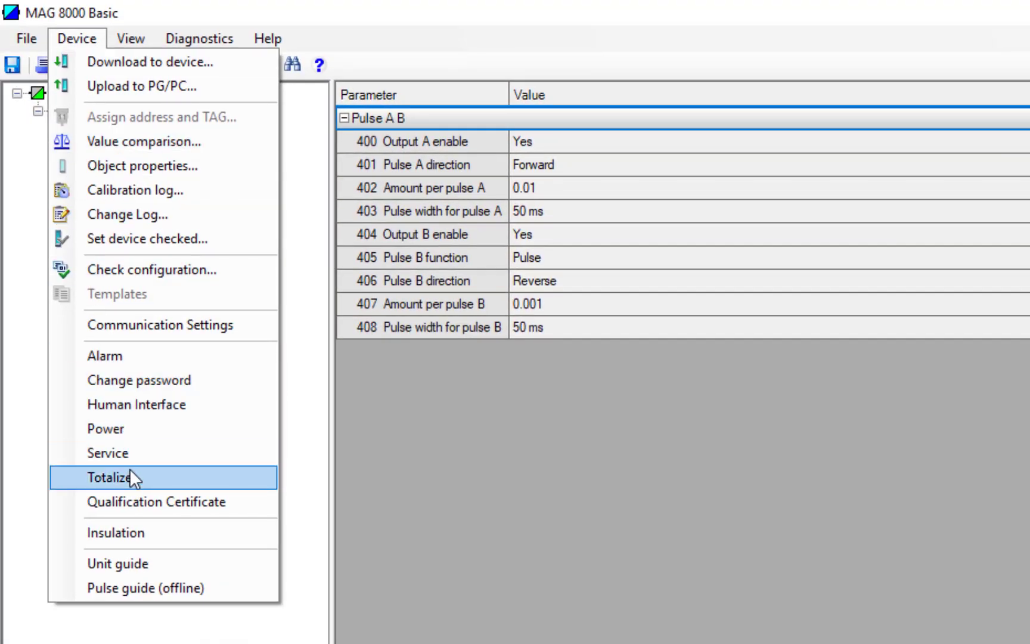
From Device > Totalizer, preset Totalizer 1 to 0.
{"action": "left_click", "coordinate": [113, 477]}
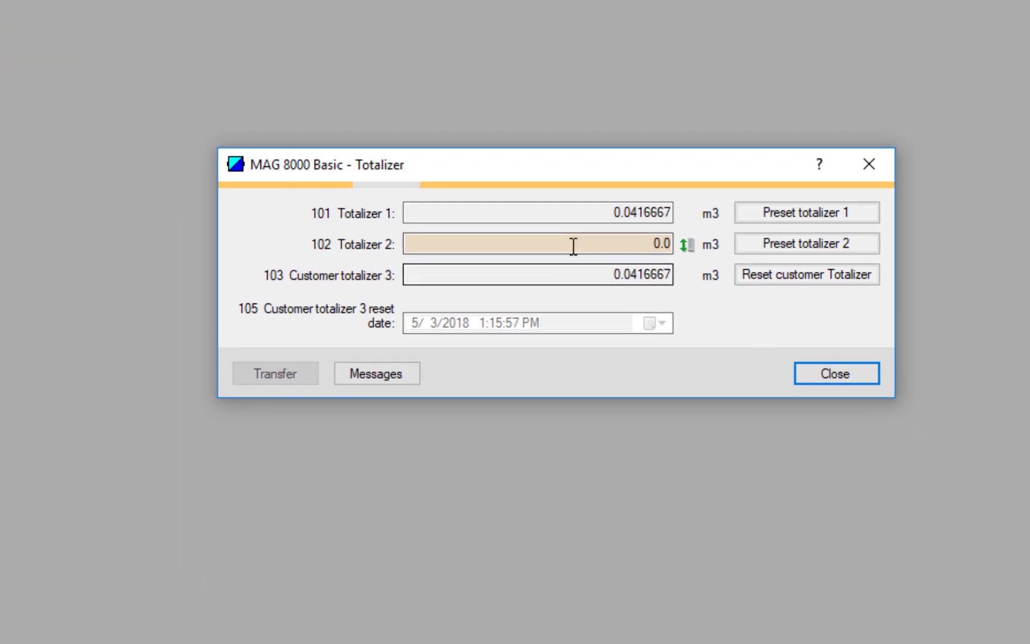
{"action": "left_click", "coordinate": [842, 213]}
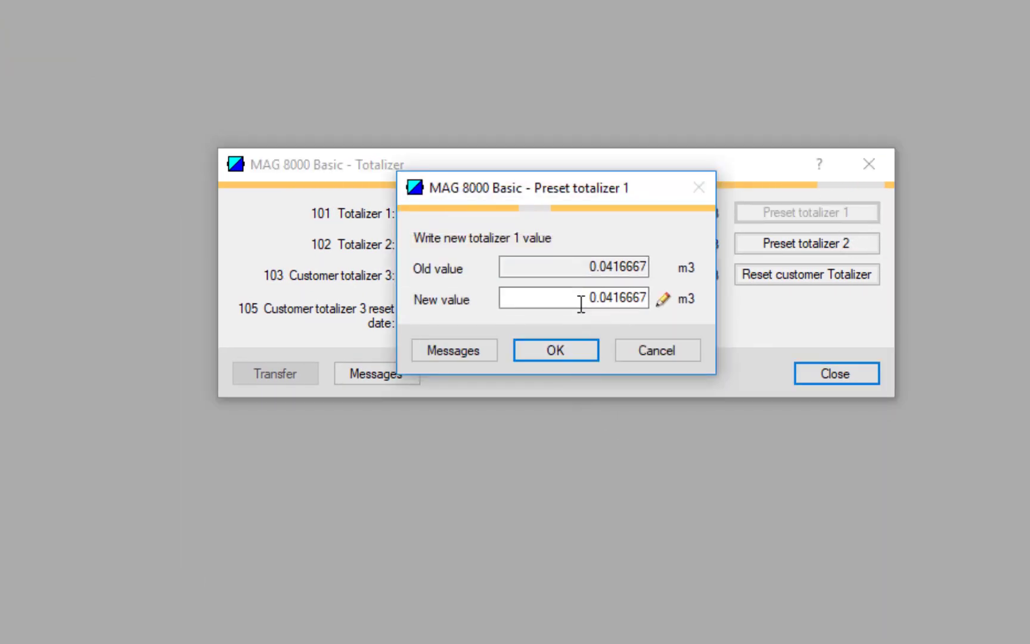
{"action": "double_click", "coordinate": [579, 306]}
{"action": "type", "text": "0"}
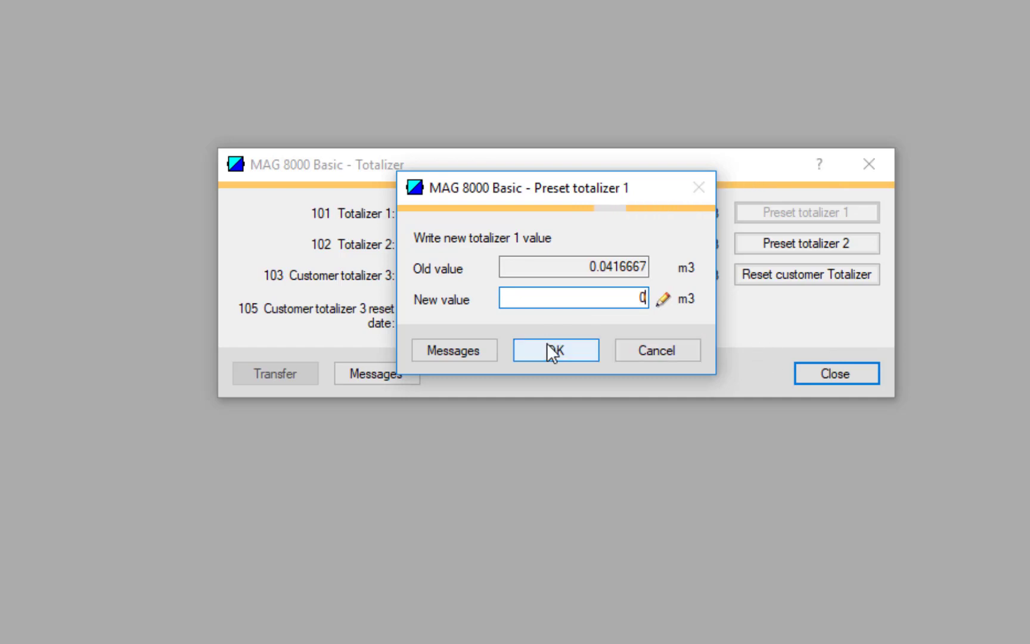
{"action": "left_click", "coordinate": [547, 344]}
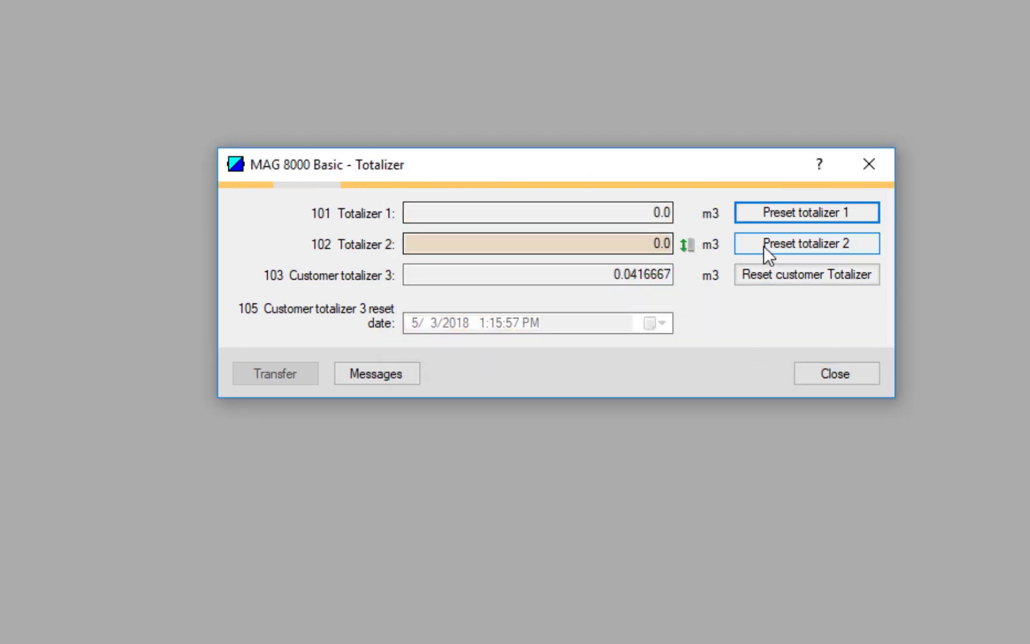
Preset Totalizer 2 to 0.0 and reset the customer totalizer.
{"action": "left_click", "coordinate": [782, 249]}
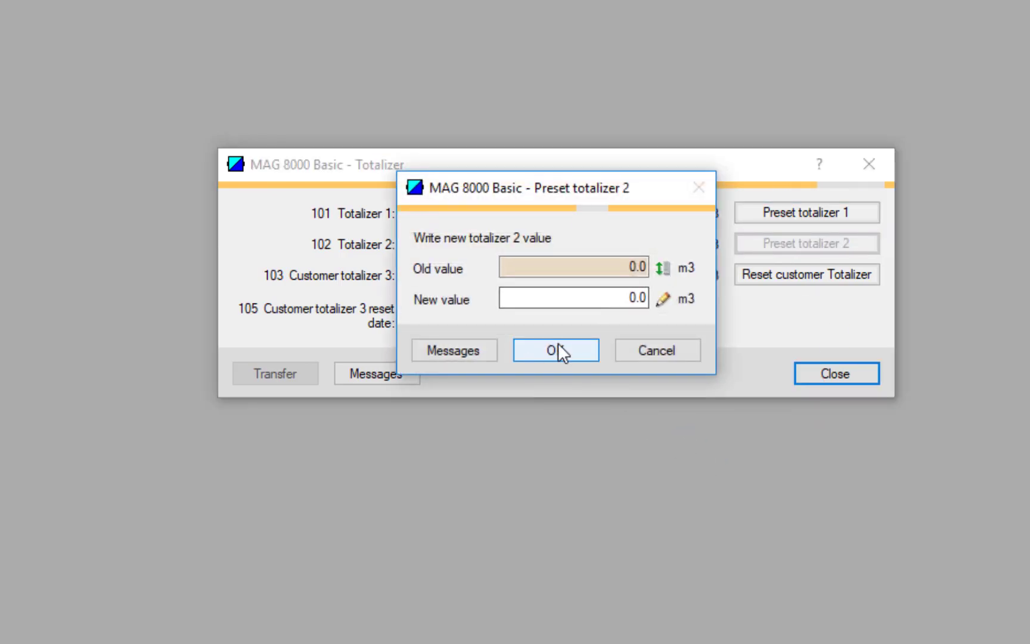
{"action": "left_click", "coordinate": [555, 350]}
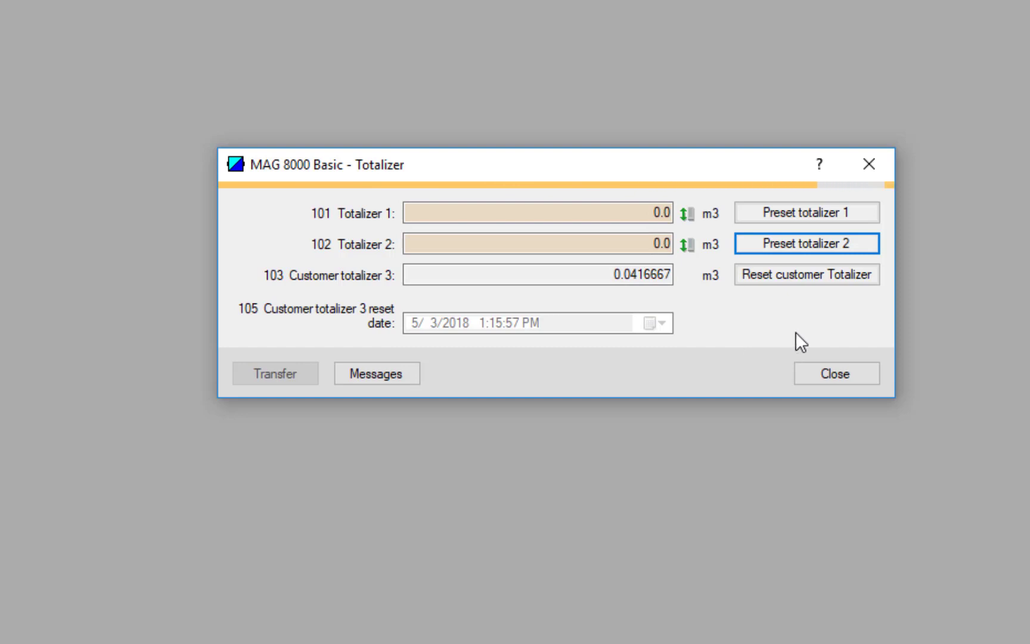
{"action": "left_click", "coordinate": [785, 279]}
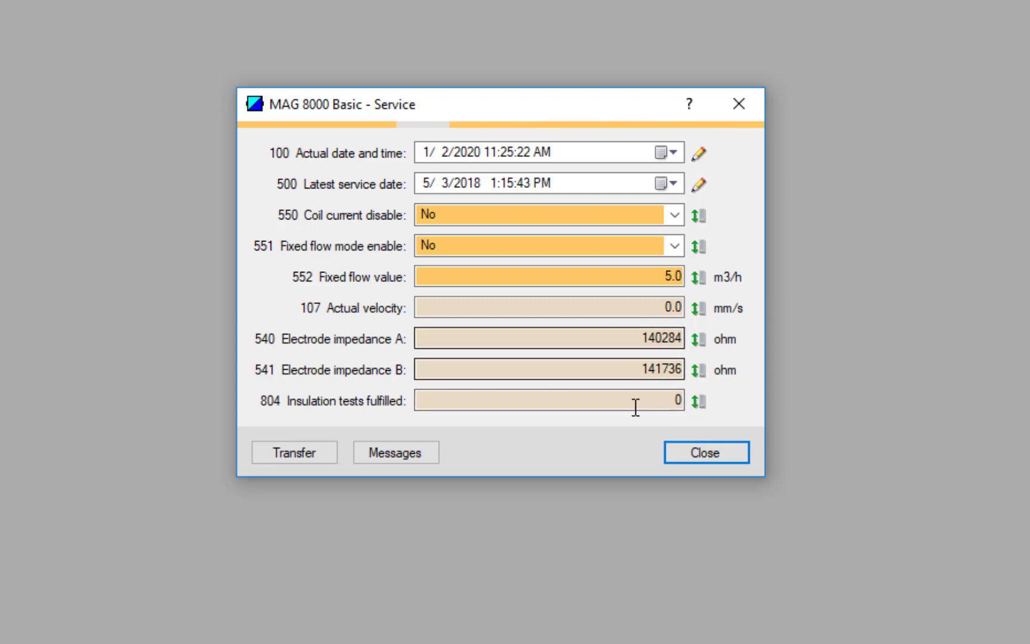
Select the Electrode impedance A and B readings in the Service dialog to inspect them.
{"action": "double_click", "coordinate": [633, 339]}
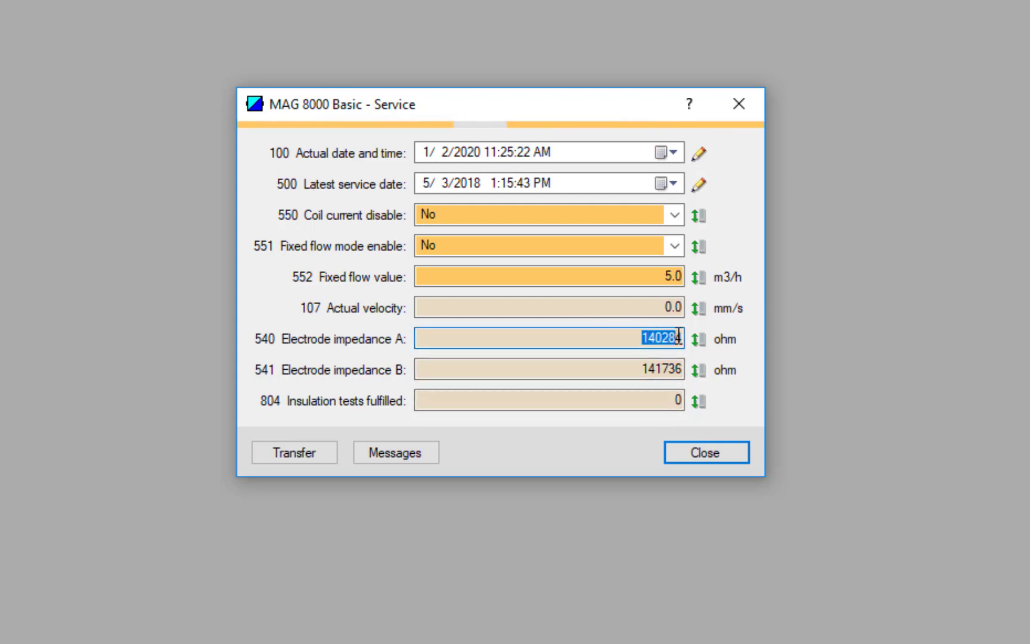
{"action": "left_click", "coordinate": [643, 370]}
{"action": "left_click_drag", "start_coordinate": [643, 371], "coordinate": [677, 369]}
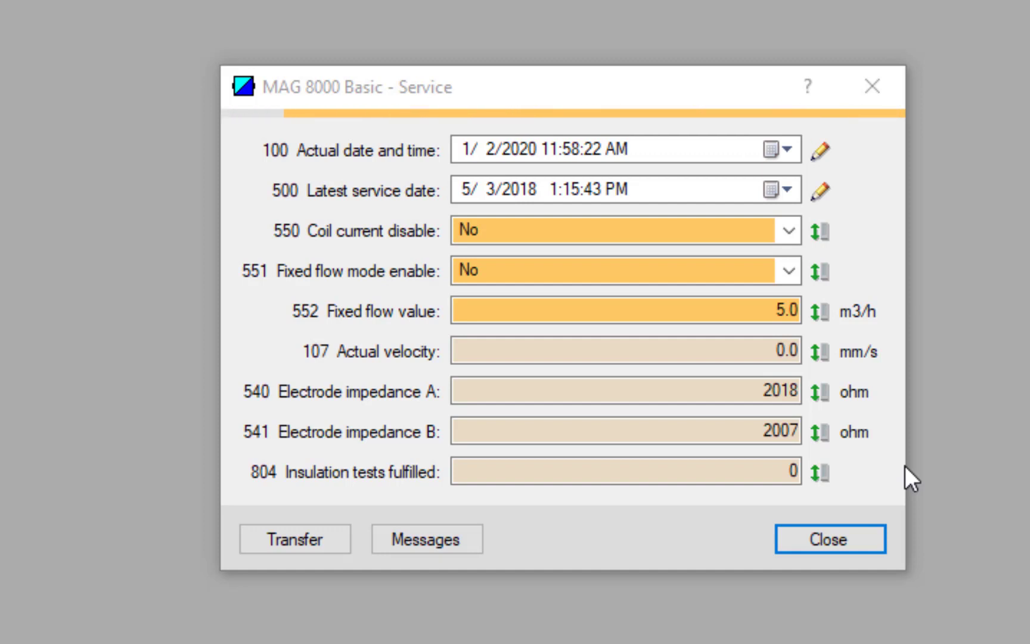
Open and close the calendars for fields 100 and 500, leaving both dates unchanged.
{"action": "left_click", "coordinate": [789, 149]}
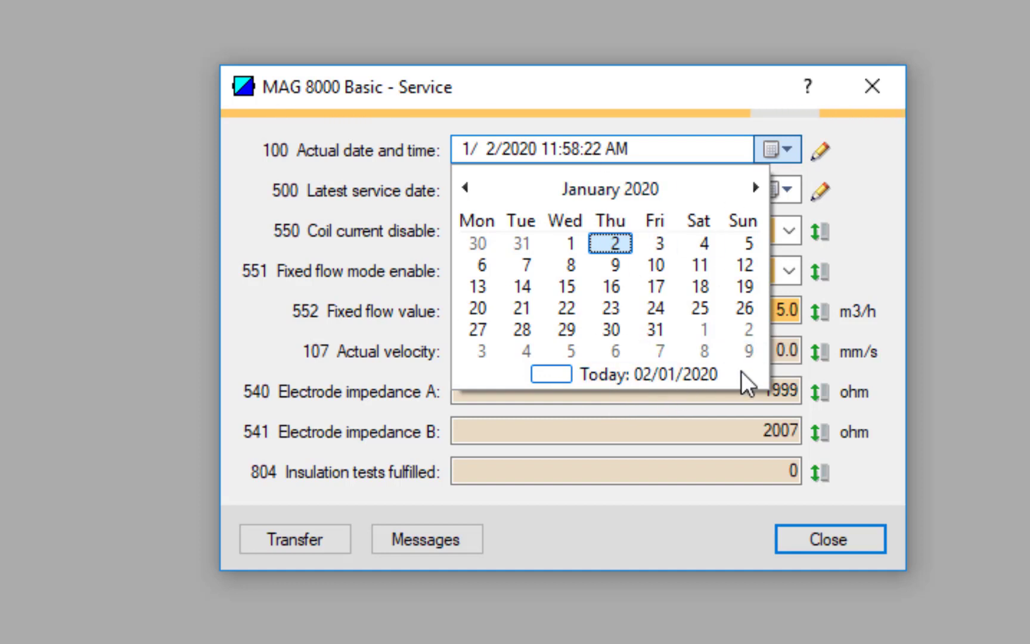
{"action": "left_click", "coordinate": [880, 199]}
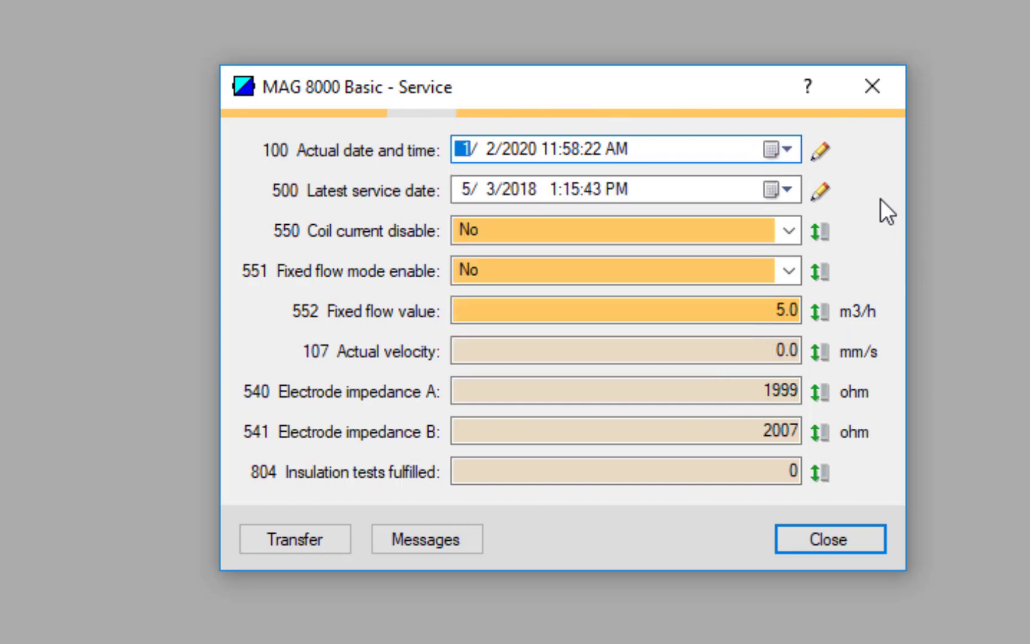
{"action": "left_click", "coordinate": [784, 196]}
{"action": "left_click", "coordinate": [784, 196]}
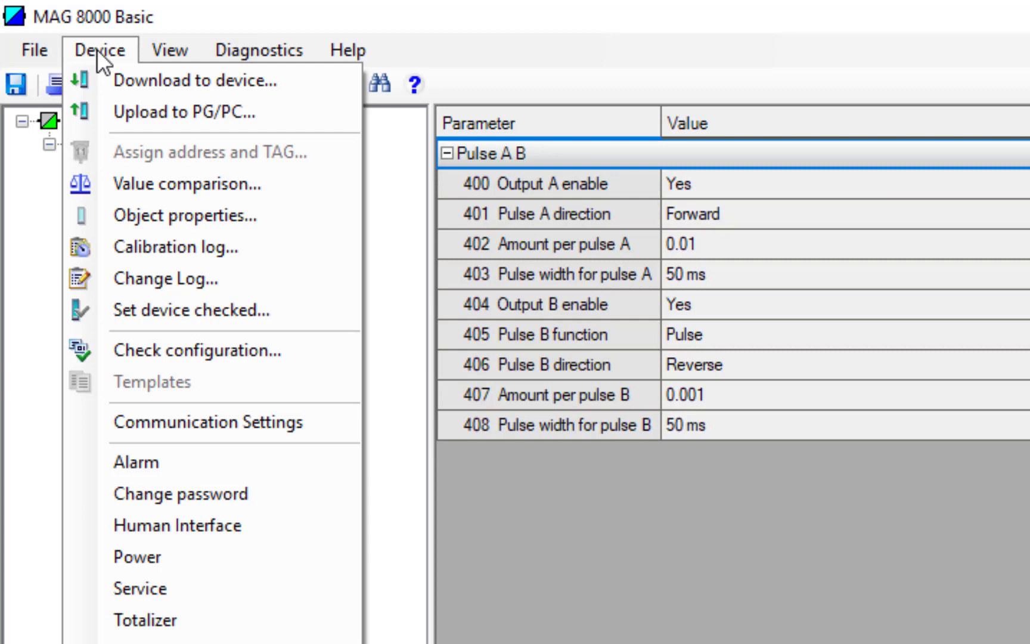
Open the MAG 8000 Basic Power dialog from the Device menu.
{"action": "left_click", "coordinate": [194, 560]}
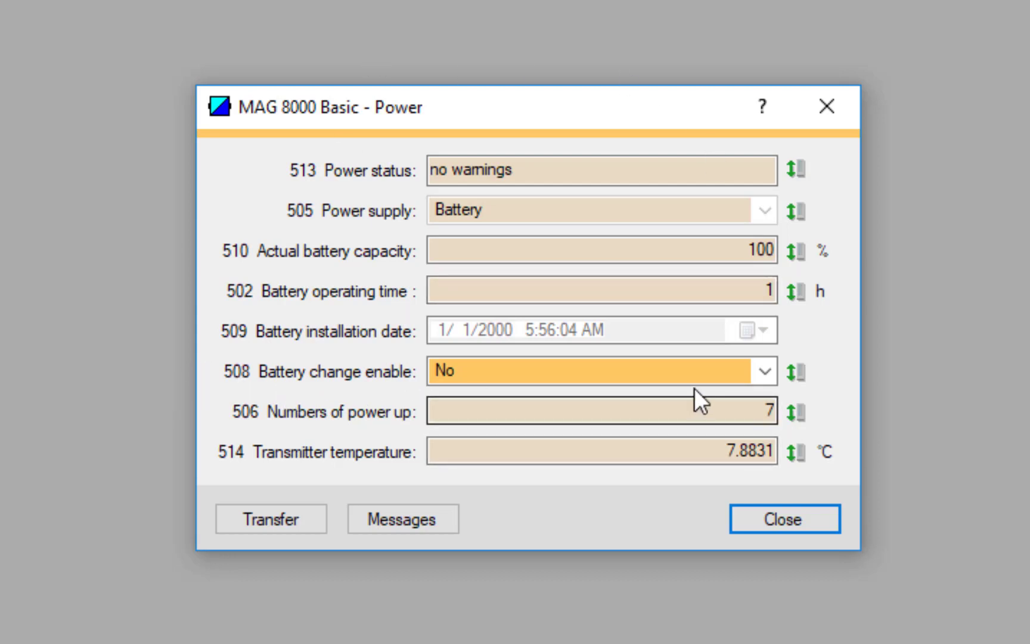
Set 508 Battery change enable to Yes and transfer it to the MAG 8000.
{"action": "left_click", "coordinate": [766, 370]}
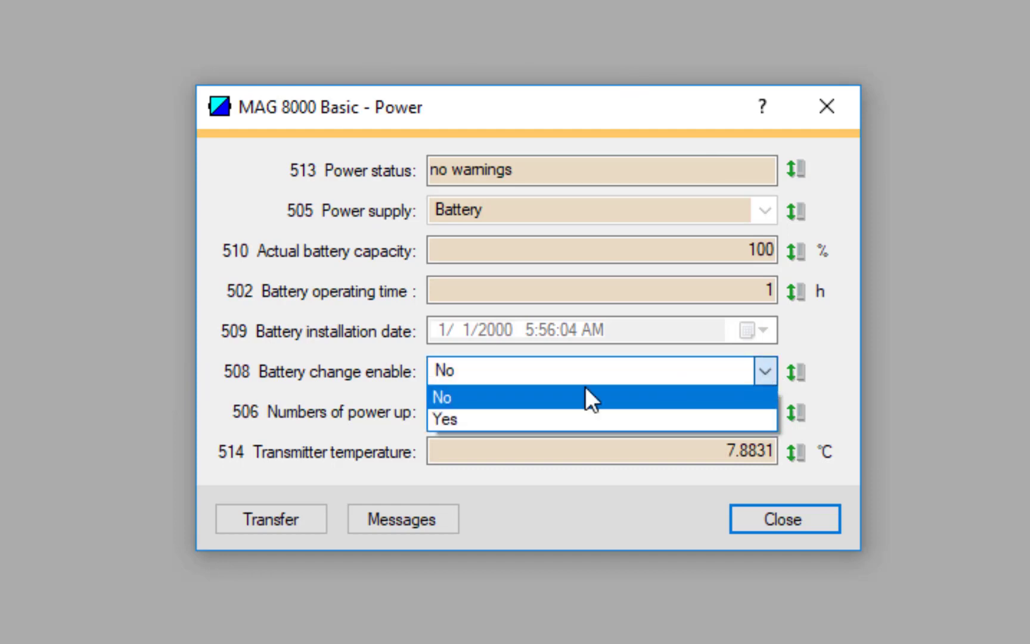
{"action": "left_click", "coordinate": [478, 419]}
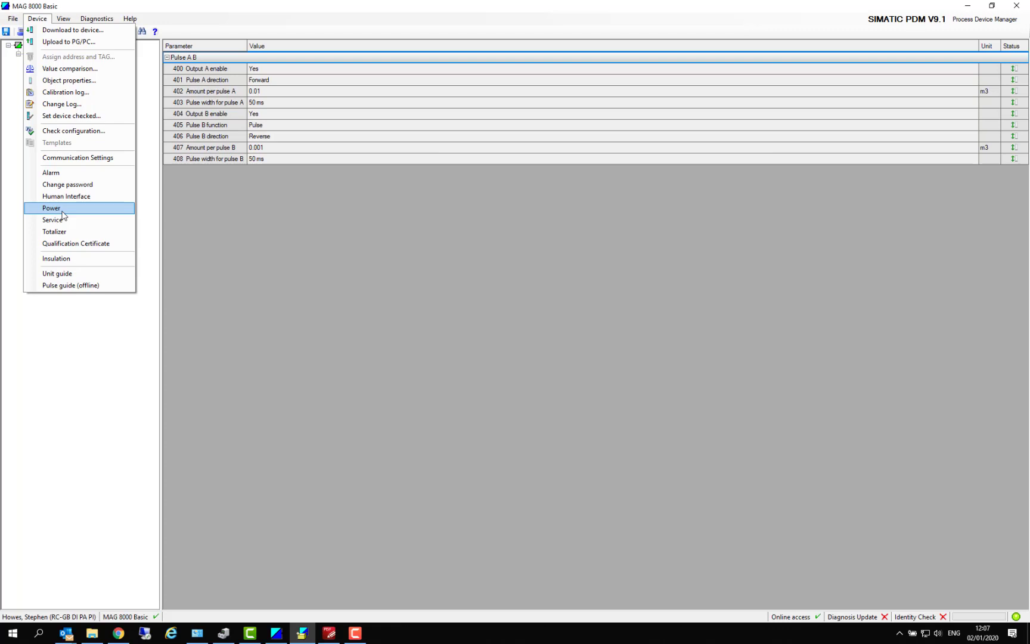
{"action": "left_click", "coordinate": [62, 210]}
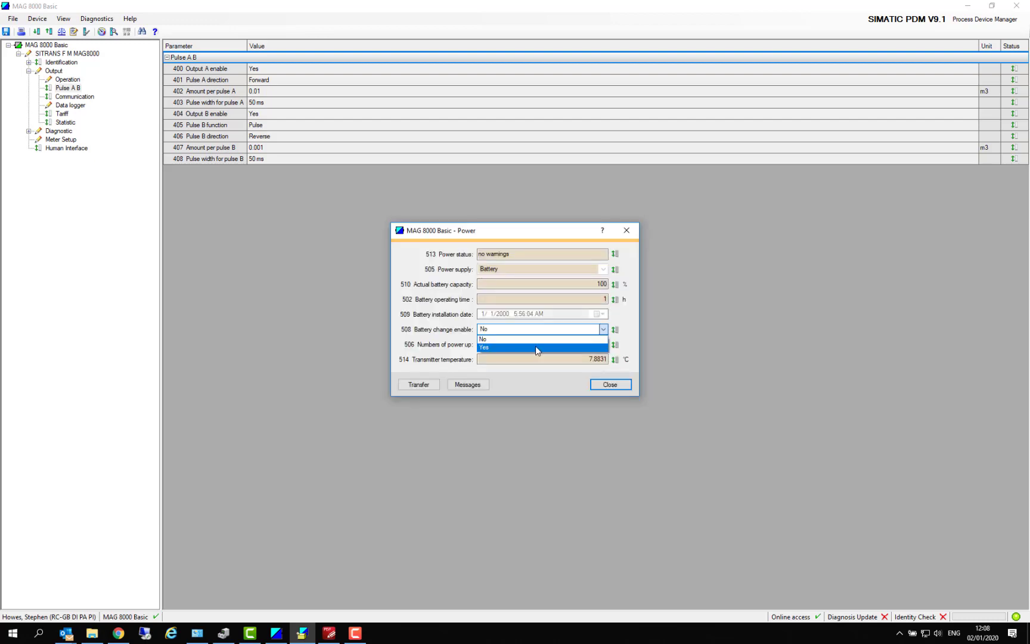
{"action": "left_click", "coordinate": [536, 356]}
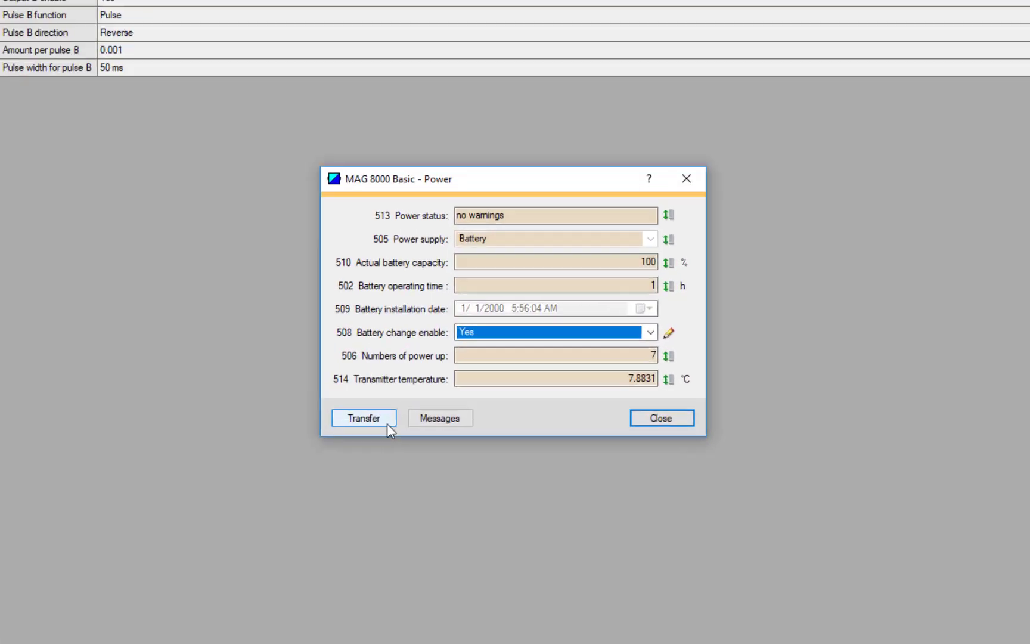
{"action": "left_click", "coordinate": [387, 423]}
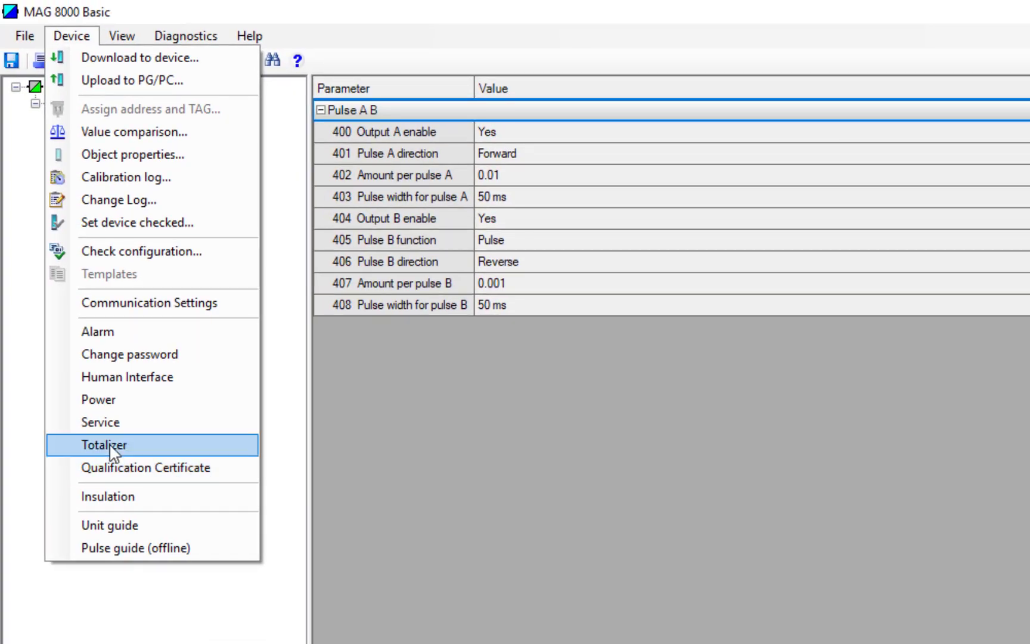
Open the MAG 8000 Human Interface dialog, showing default operator menu Totalizer 1.
{"action": "left_click", "coordinate": [127, 379]}
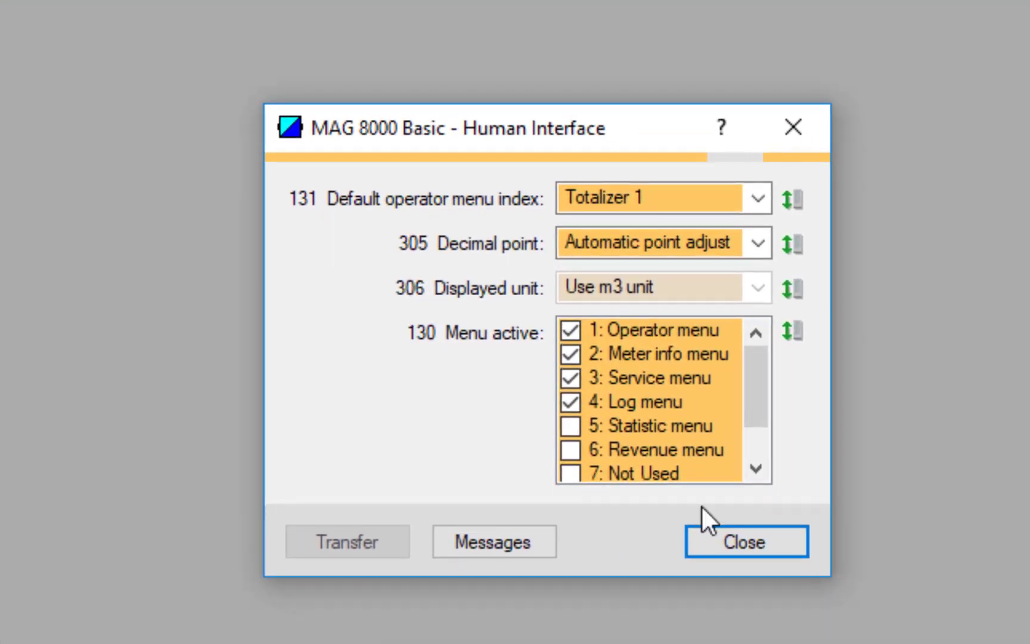
{"action": "mouse_move", "coordinate": [753, 382]}
{"action": "left_mouse_down"}
{"action": "mouse_move", "coordinate": [778, 457]}
{"action": "mouse_move", "coordinate": [765, 431]}
{"action": "mouse_move", "coordinate": [768, 348]}
{"action": "mouse_move", "coordinate": [748, 373]}
{"action": "mouse_move", "coordinate": [749, 447]}
{"action": "mouse_move", "coordinate": [752, 381]}
{"action": "left_mouse_up"}
{"action": "left_click", "coordinate": [792, 200]}
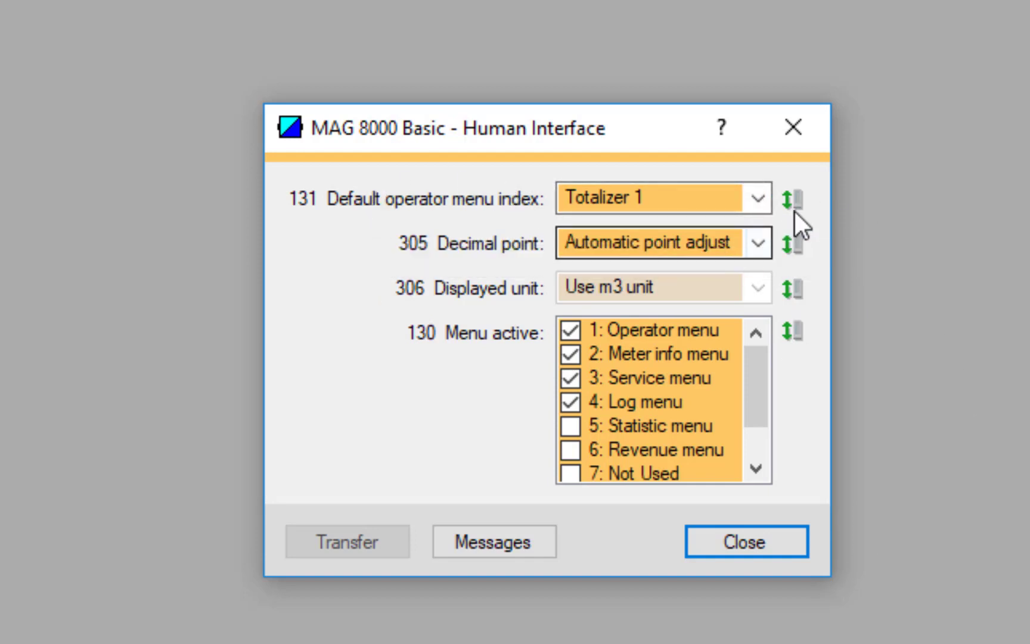
Set 131 Default operator menu index to Actual Flow rate and transfer it.
{"action": "left_click", "coordinate": [760, 191]}
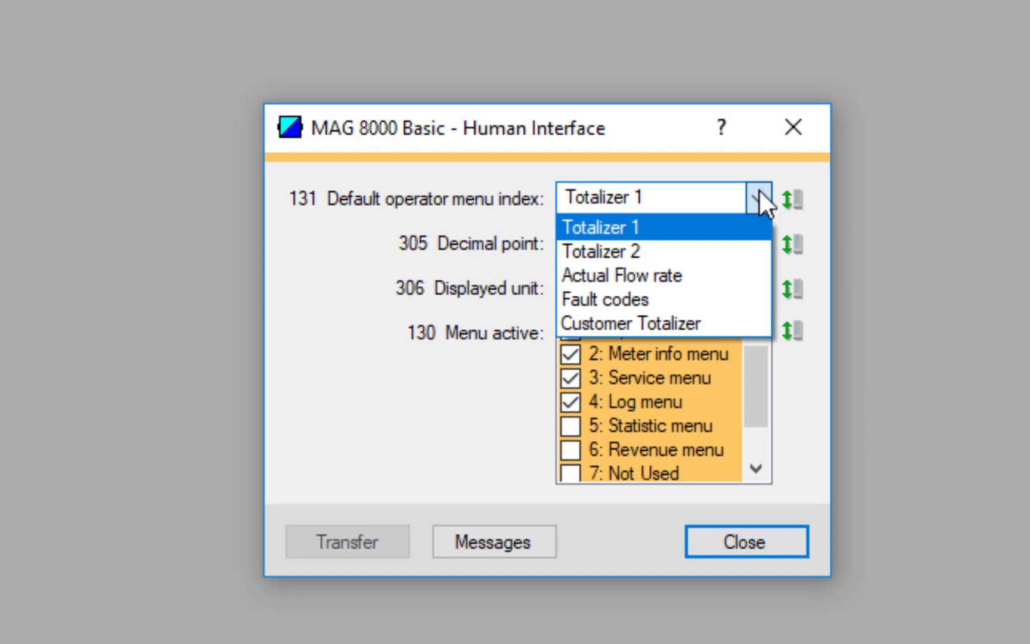
{"action": "left_click", "coordinate": [698, 276]}
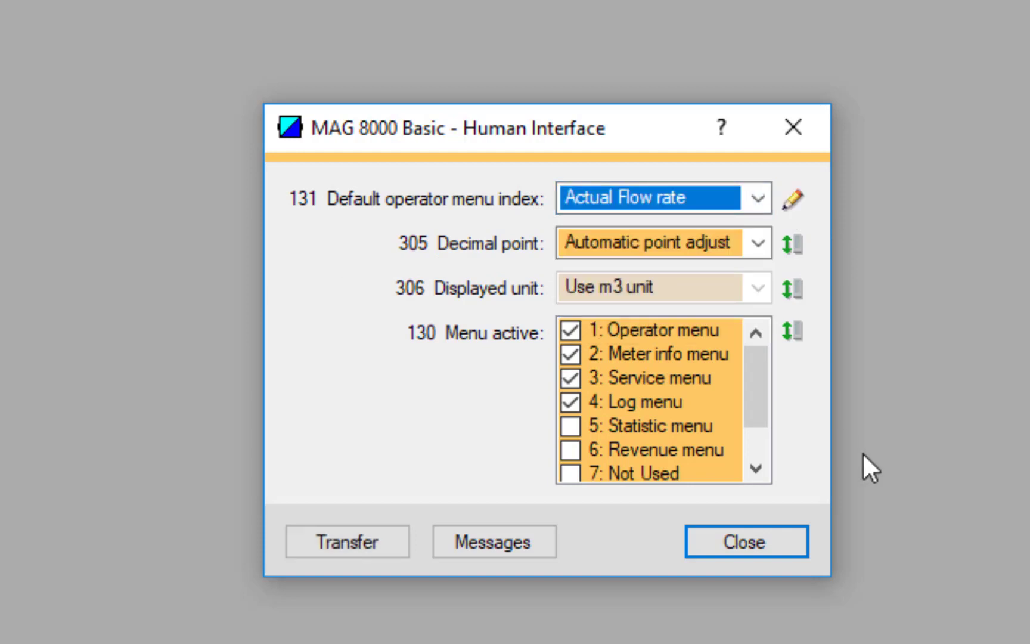
{"action": "left_click", "coordinate": [320, 548]}
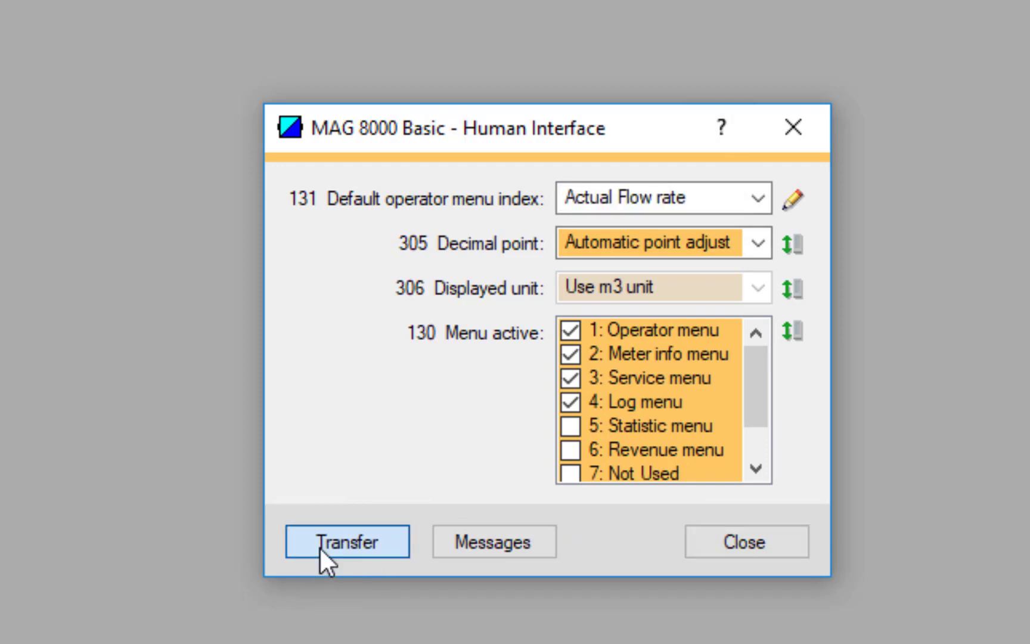